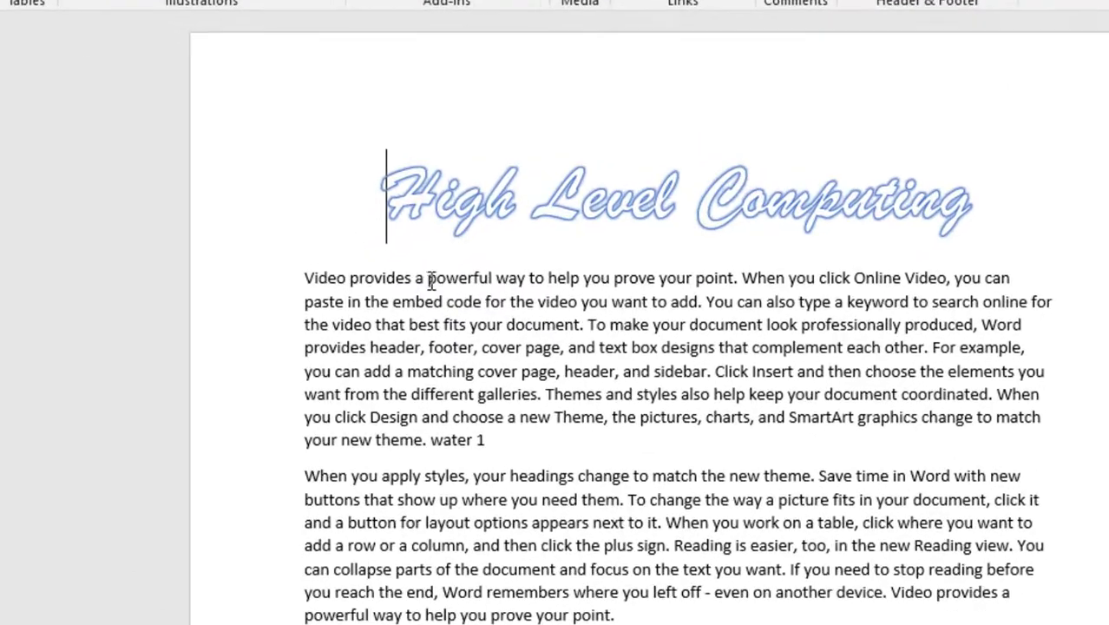
Step: Select the word 'powerful' in the first body paragraph of 'Part 12'
left_click_drag(429, 279, 493, 279)
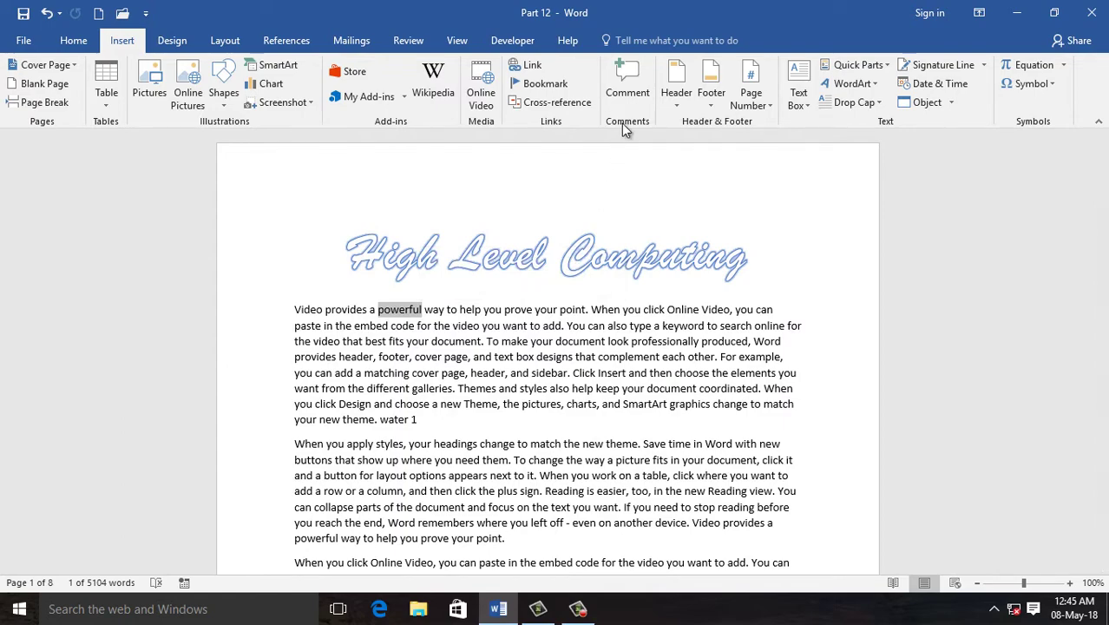
Step: Add the comment 'strong' to the selected word powerful
left_click(628, 77)
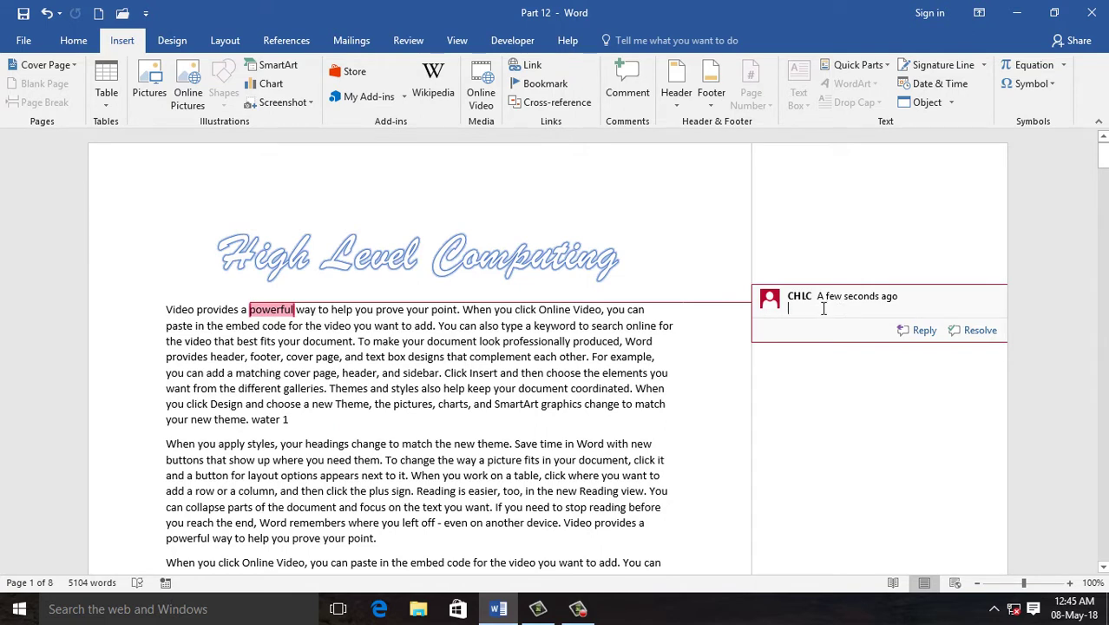
type("strong")
left_click(669, 357)
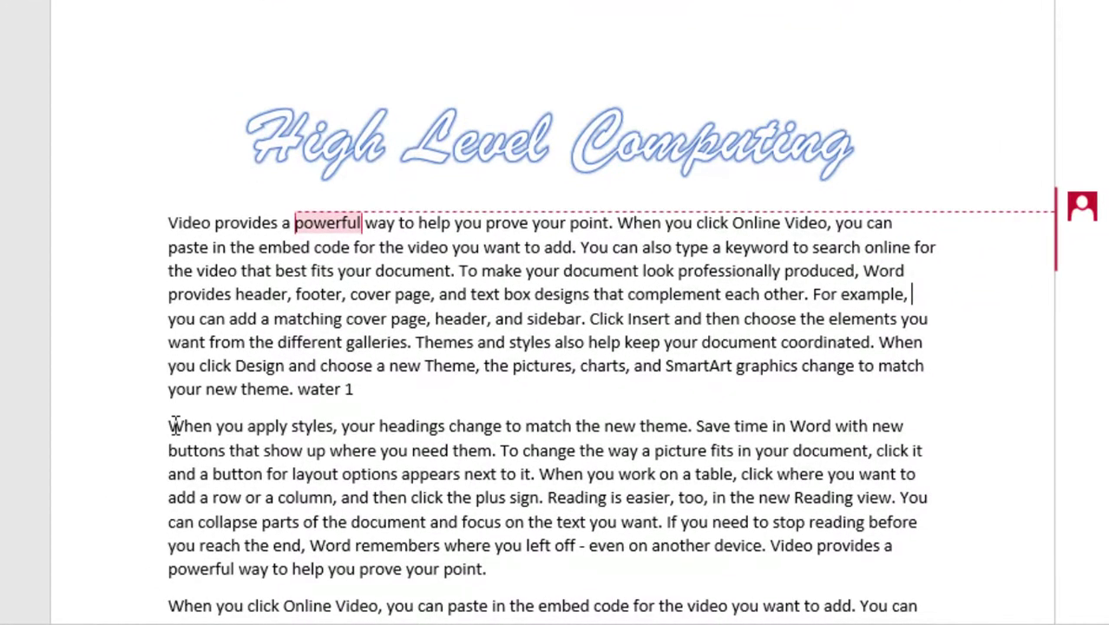
Step: Comment 'Read this line' on the second paragraph's first two sentences
left_click_drag(185, 425, 496, 450)
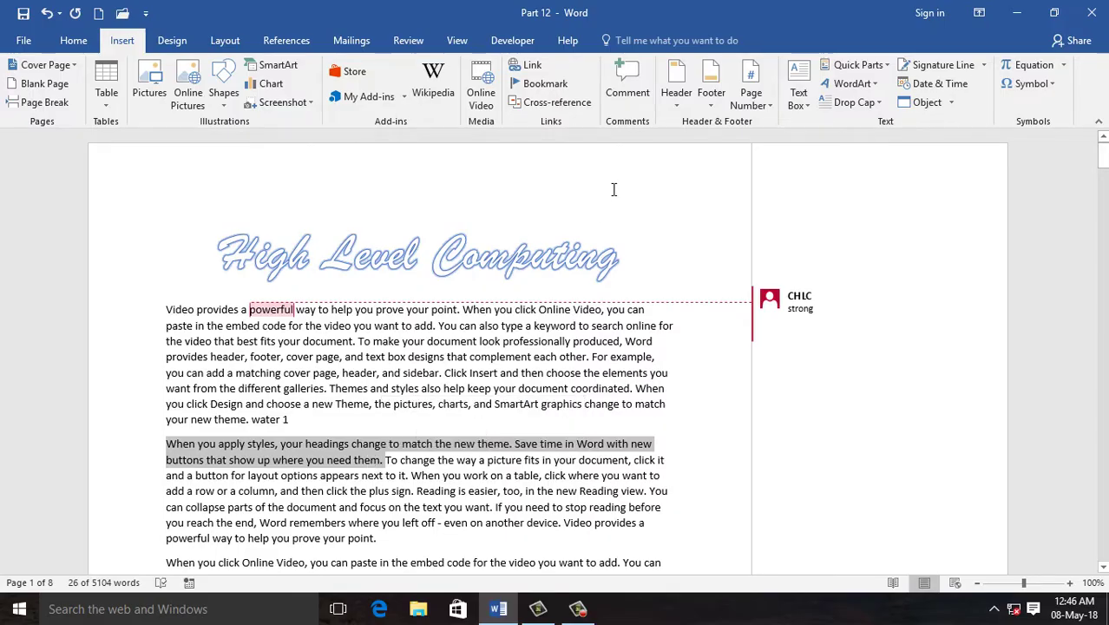
left_click(630, 83)
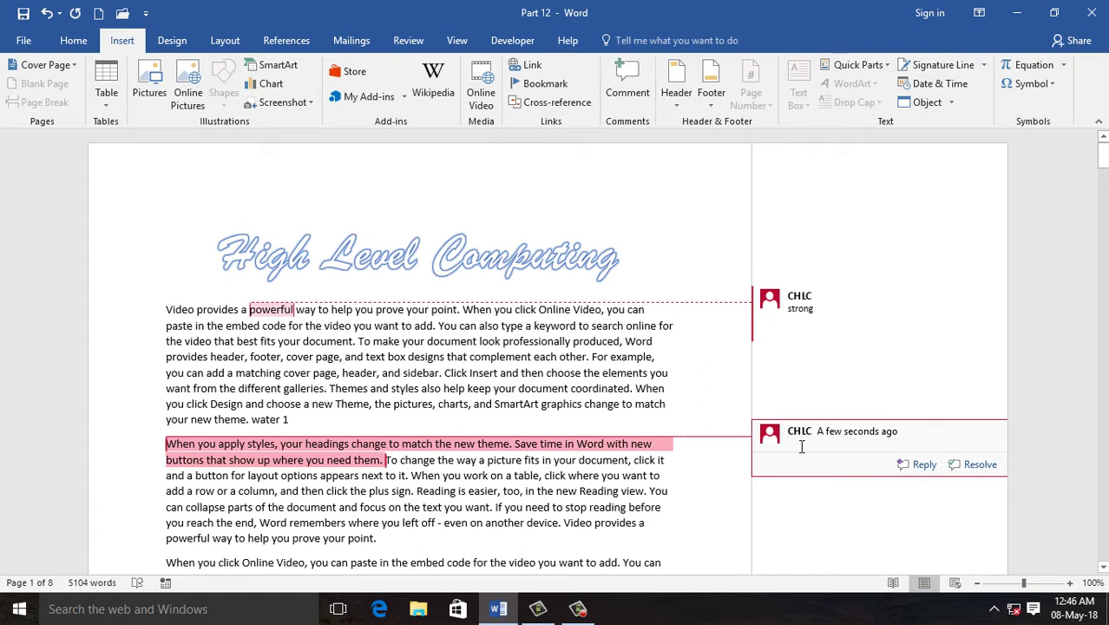
type("Read this li")
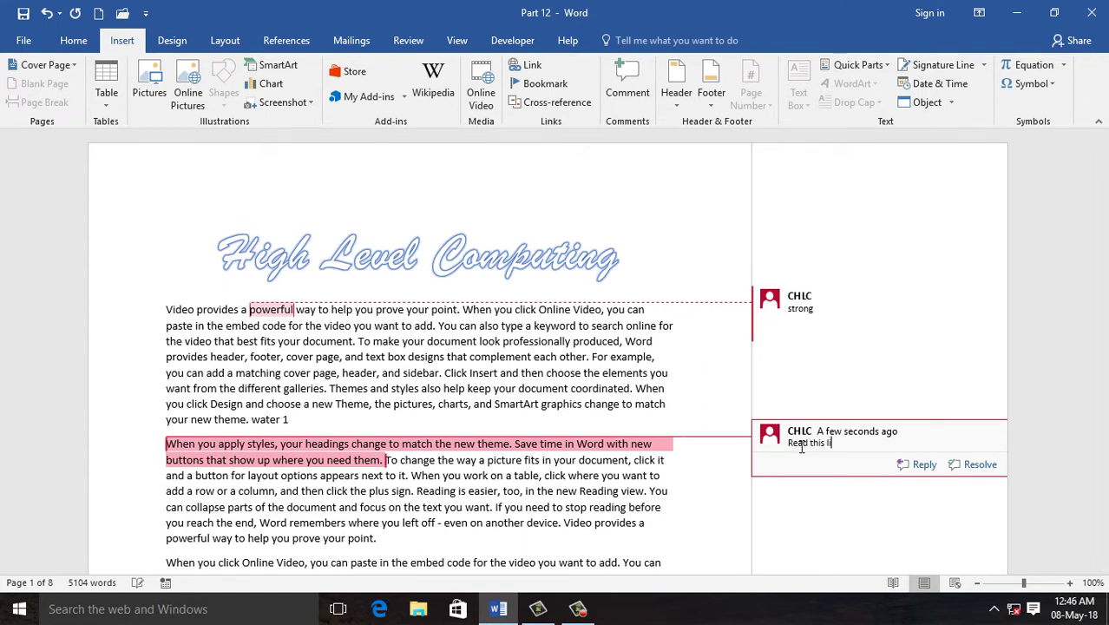
type("ne")
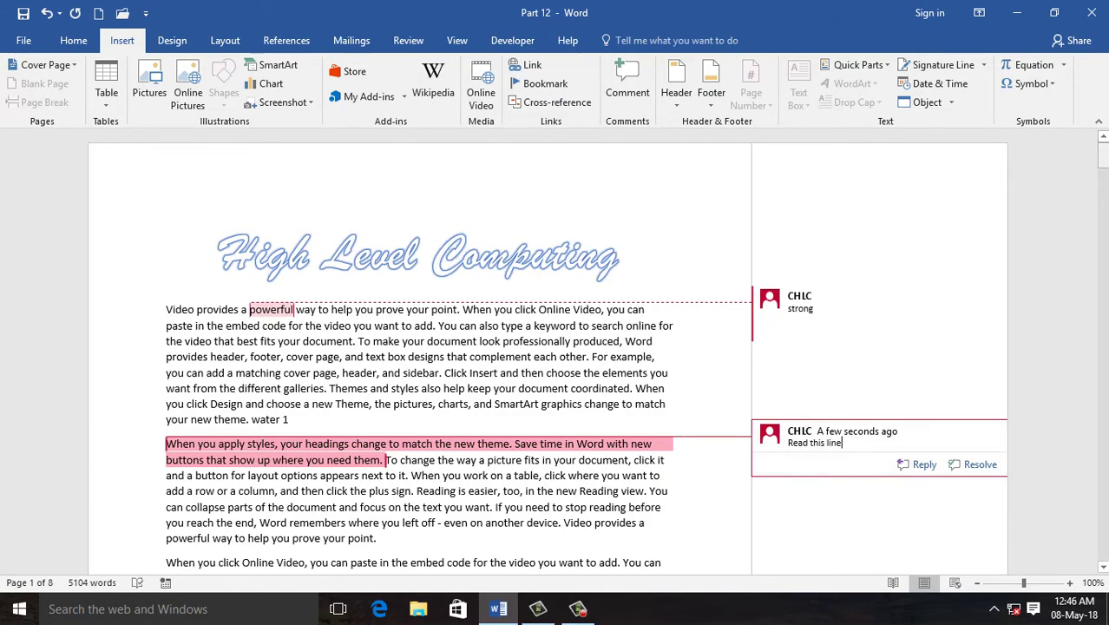
scroll(423, 269, "down", 7)
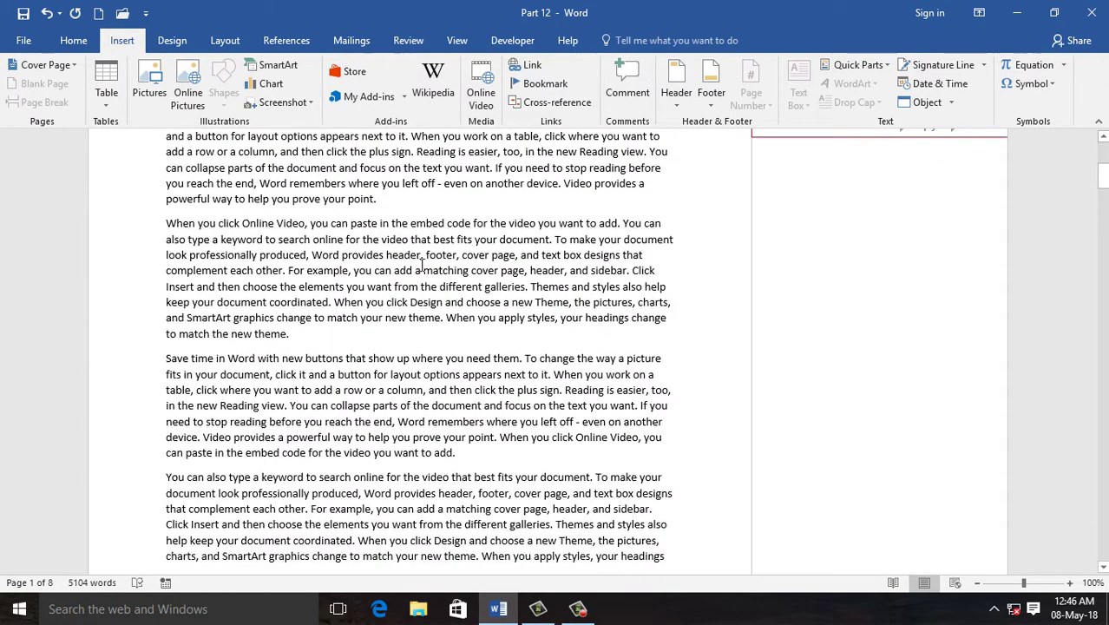
Step: Comment 'This paragraph is very important' on the whole 'When you click Online Video' paragraph
left_click_drag(165, 223, 293, 338)
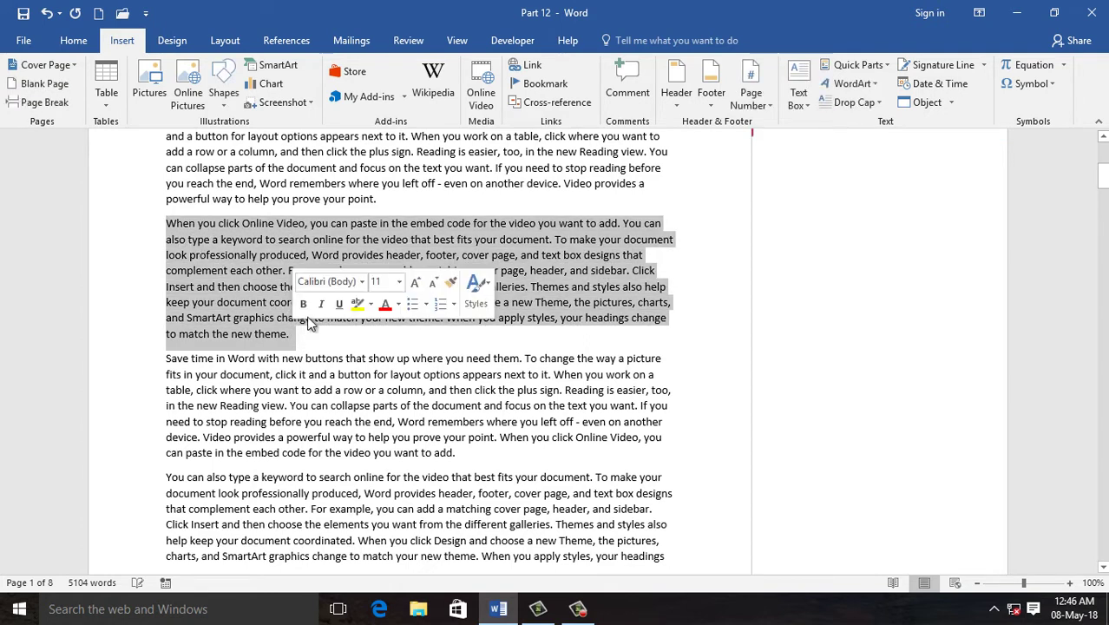
left_click(630, 78)
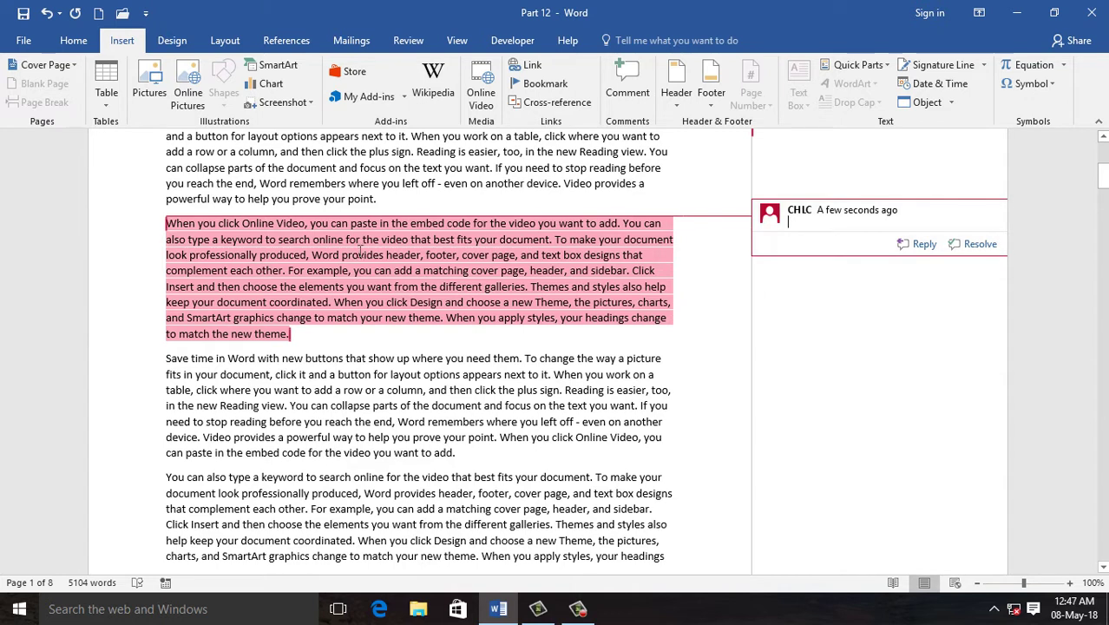
type("This paragraph is")
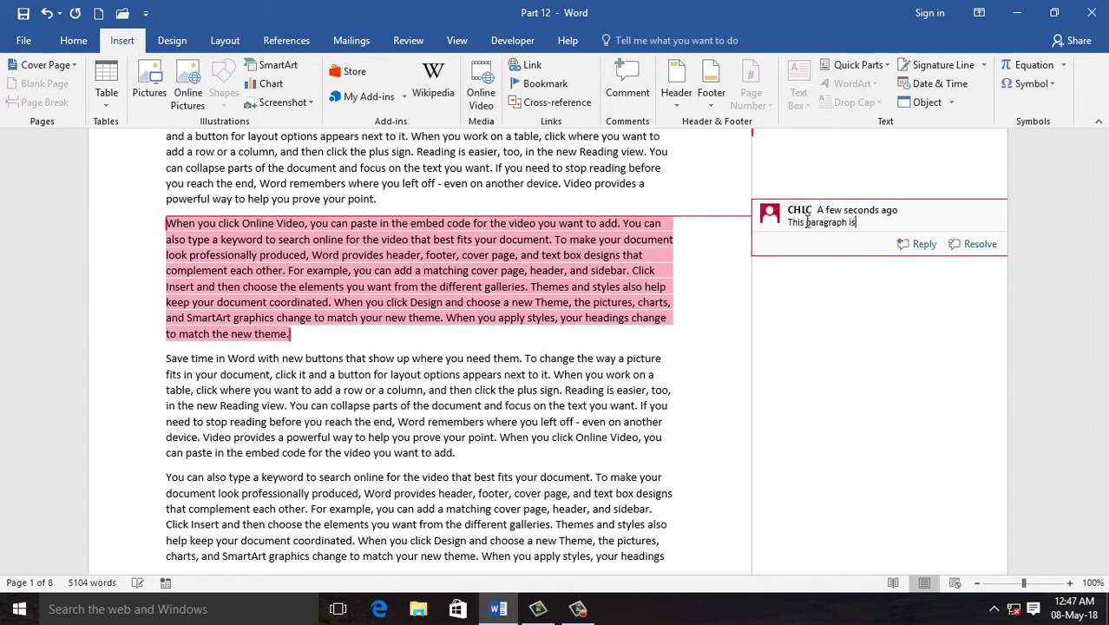
type(" very important")
left_click(799, 191)
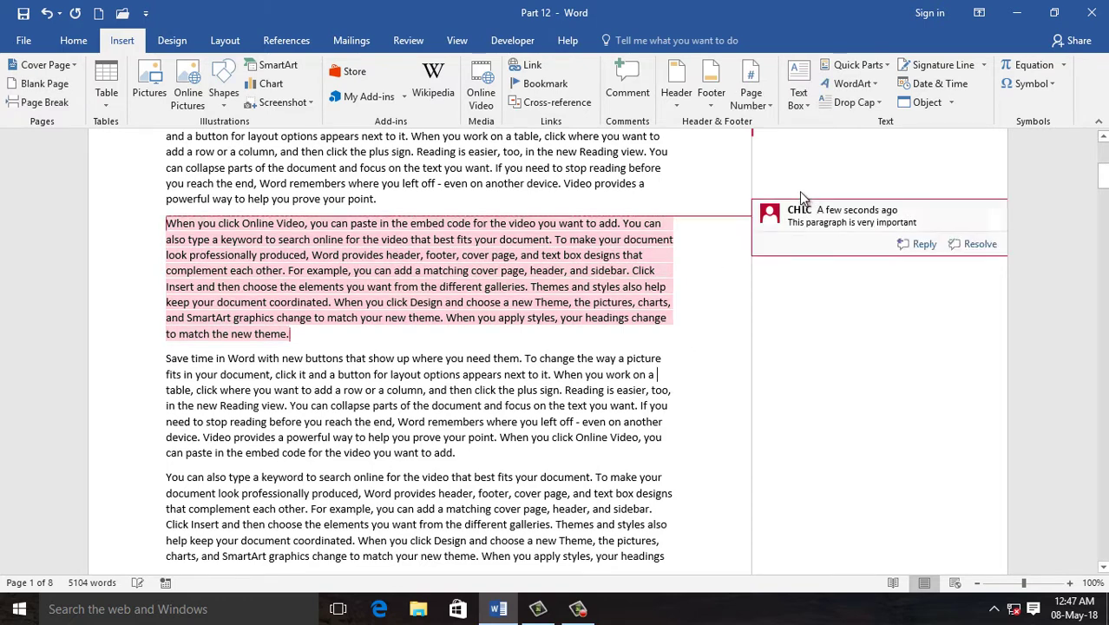
left_click_drag(1102, 178, 1102, 162)
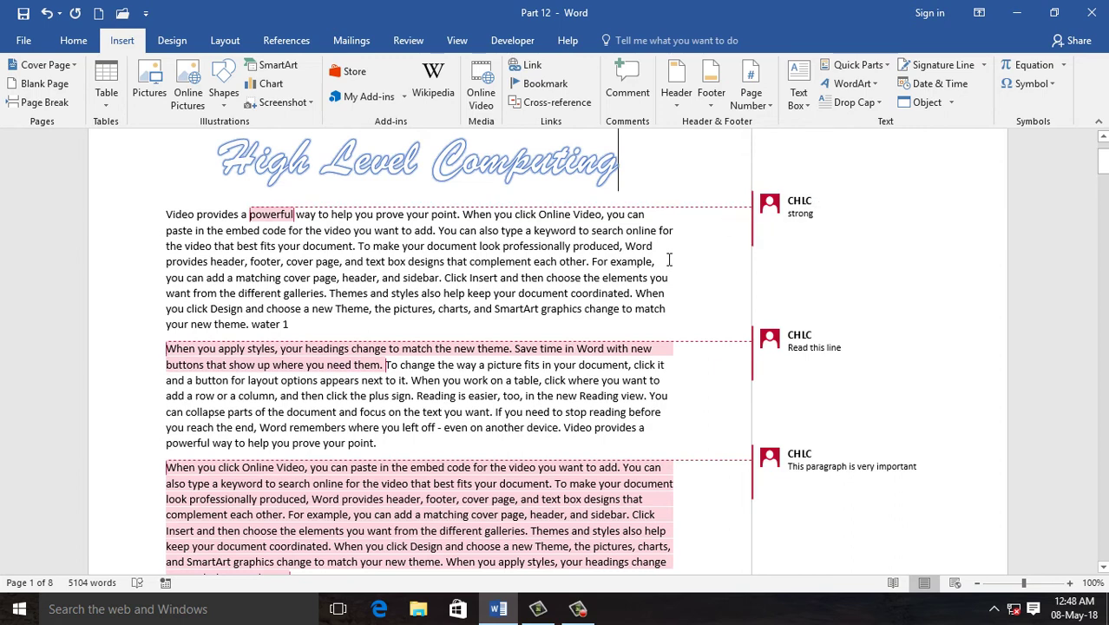
Step: Step through the 'strong' and 'Read this line' comments using Next
mouse_move(776, 213)
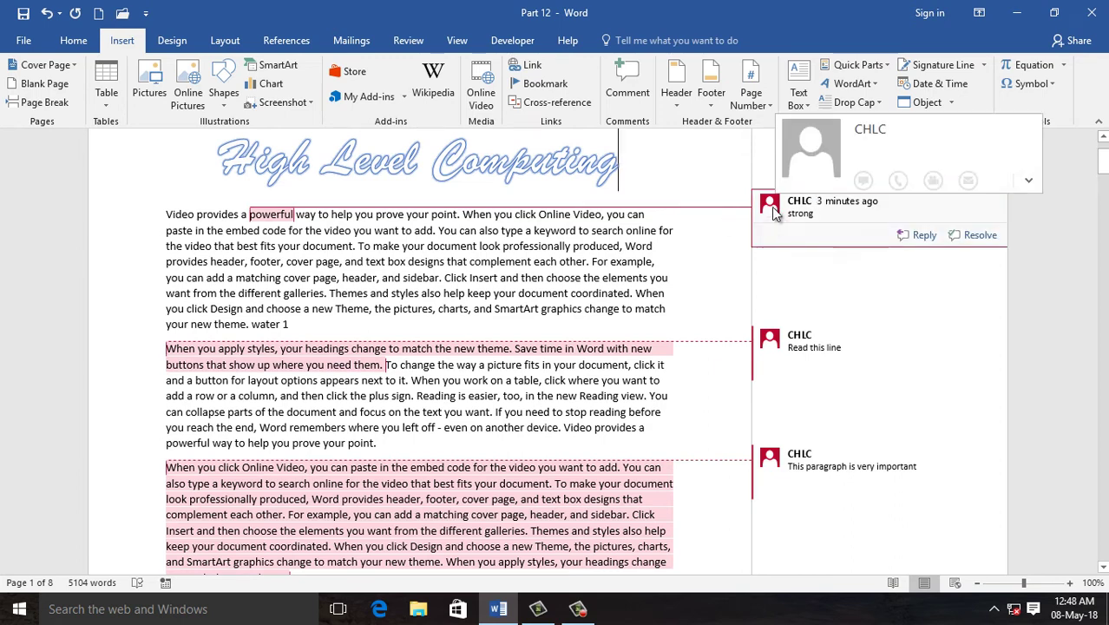
right_click(772, 206)
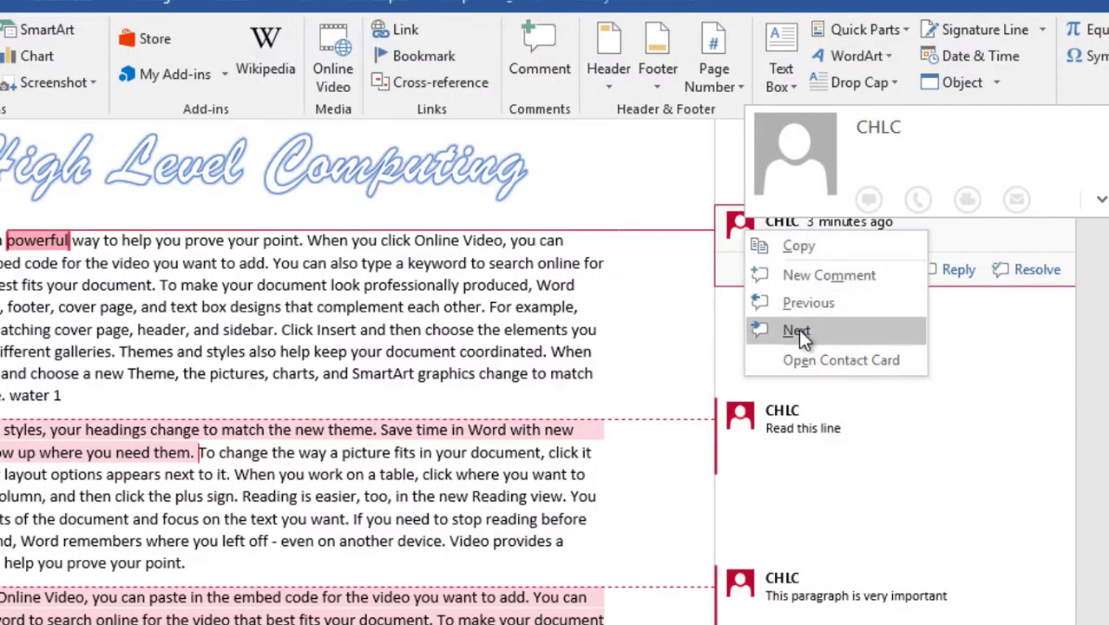
left_click(798, 331)
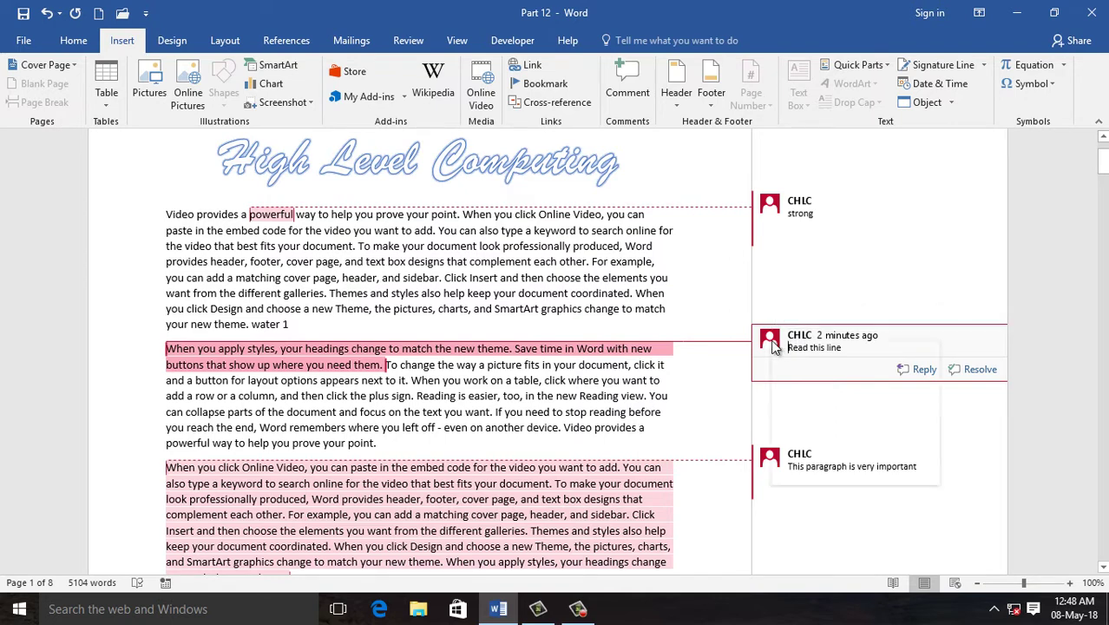
right_click(772, 342)
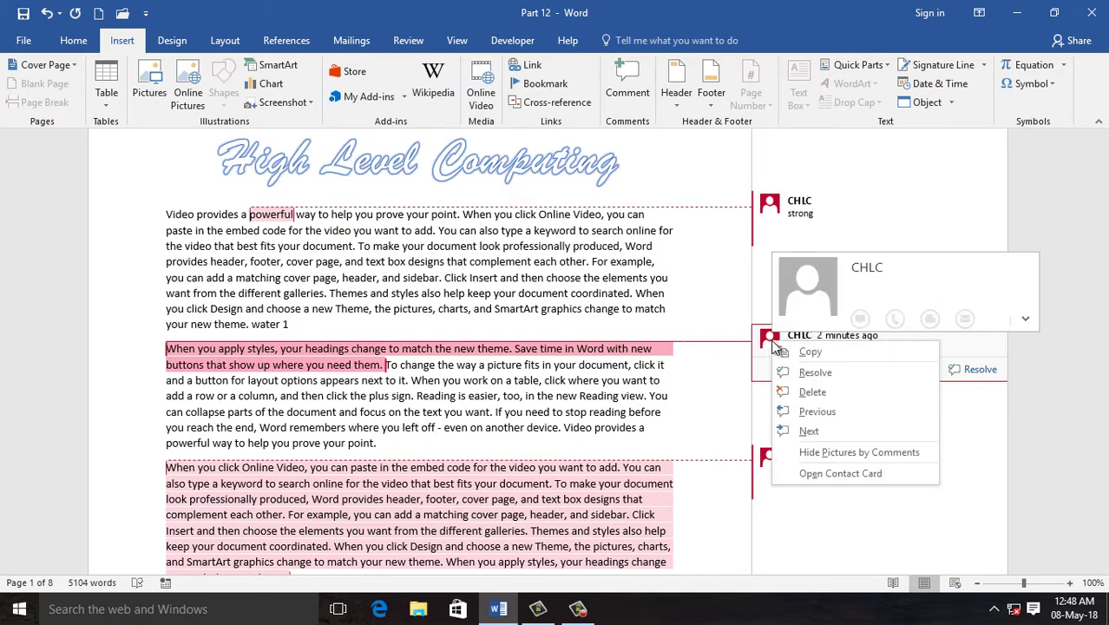
left_click(808, 431)
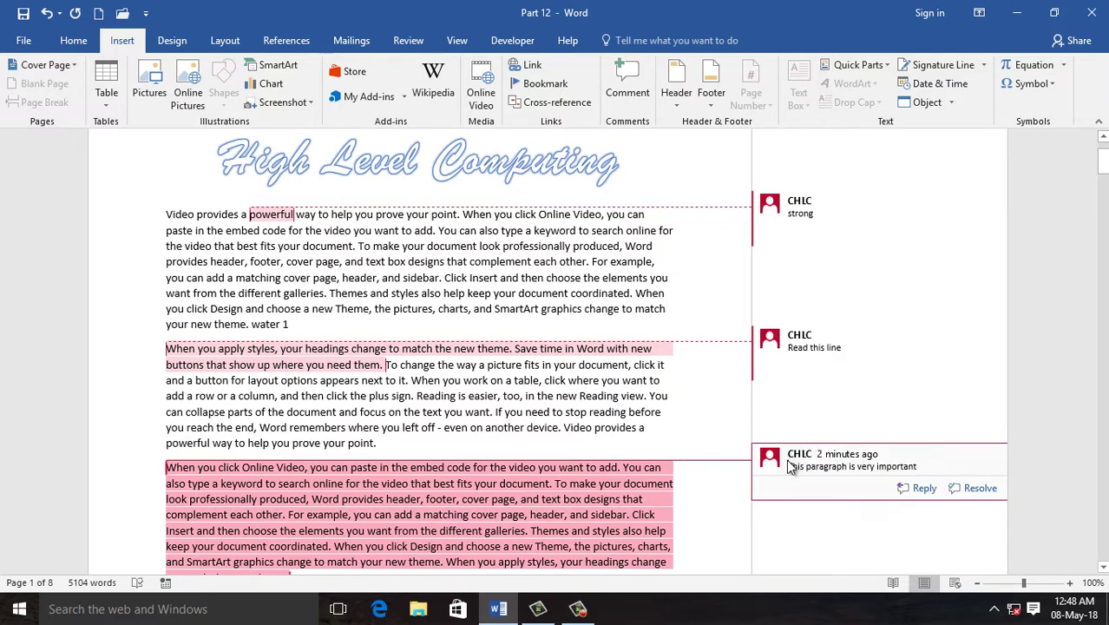
Step: Delete the 'This paragraph is very important' comment and bring up the options for a remaining comment
mouse_move(775, 464)
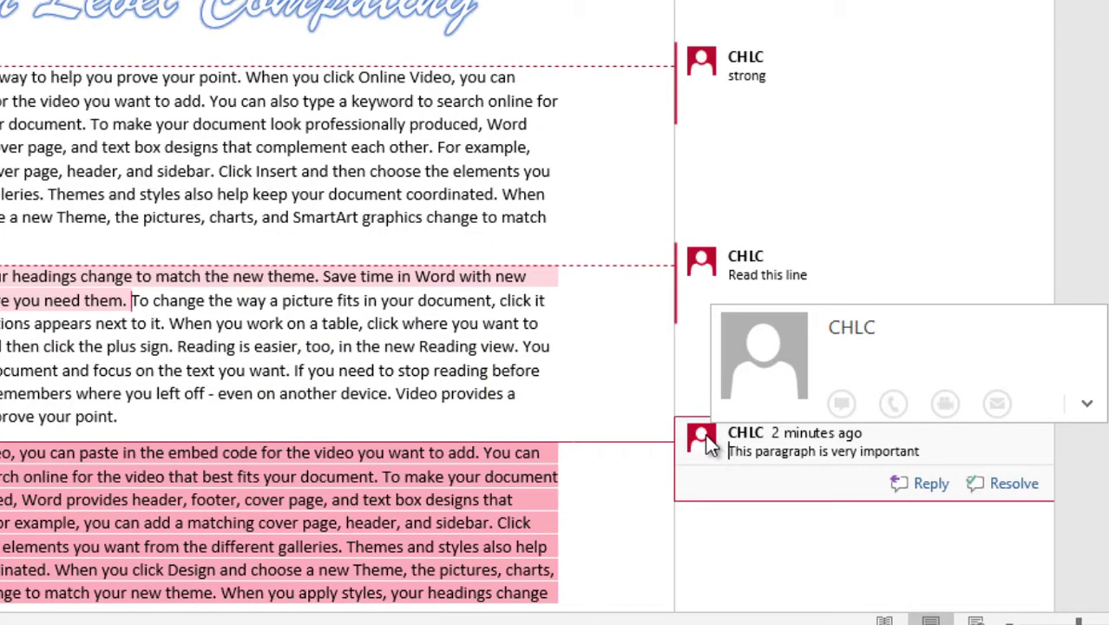
right_click(710, 444)
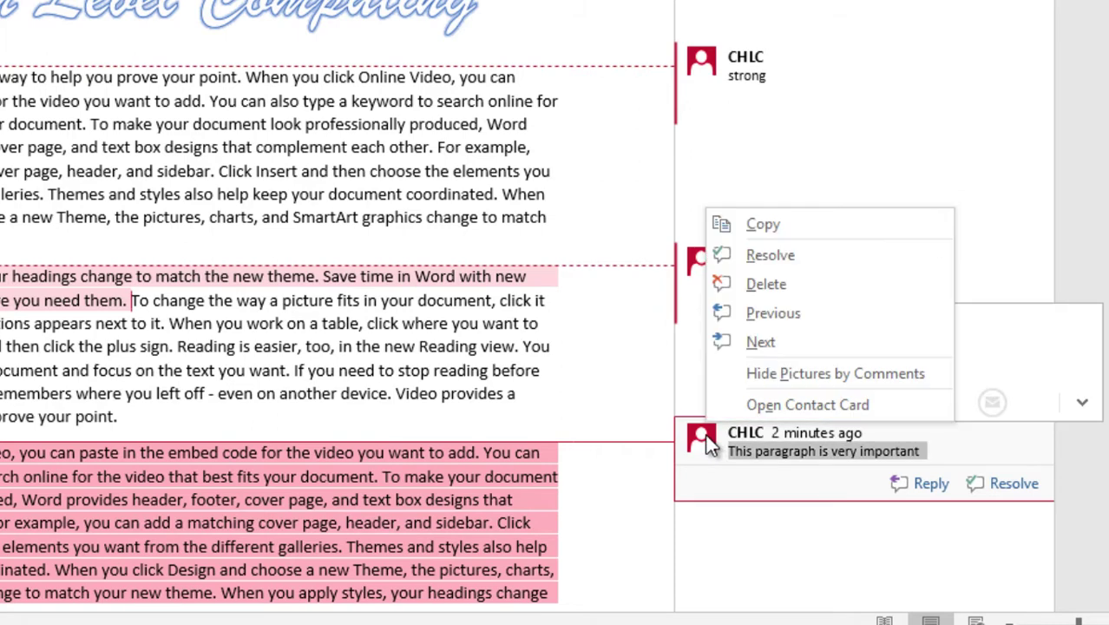
left_click(768, 284)
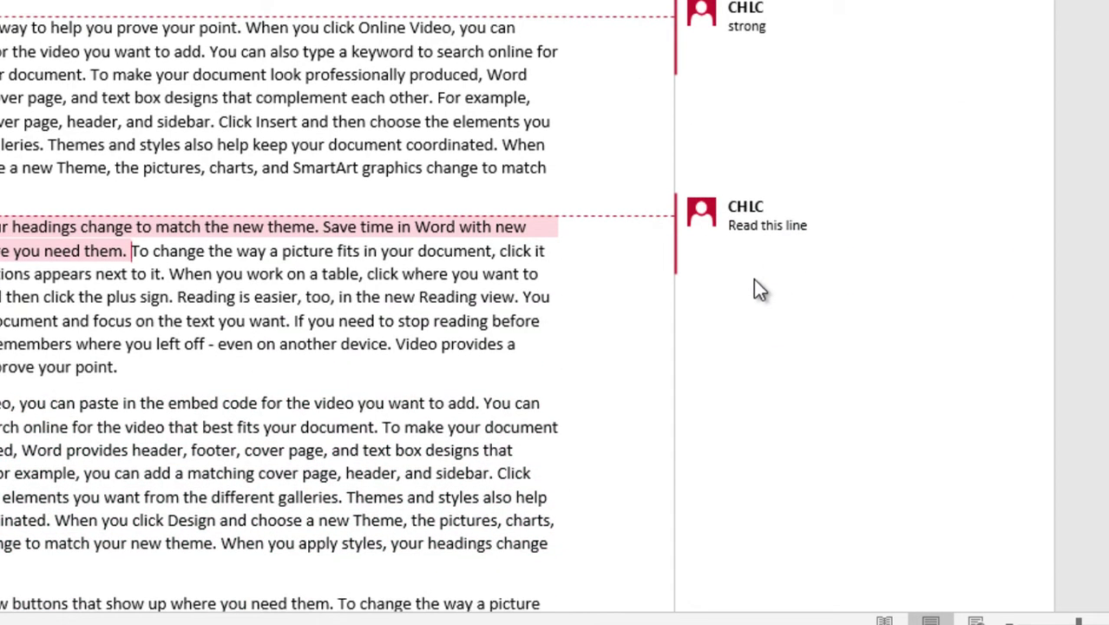
right_click(714, 216)
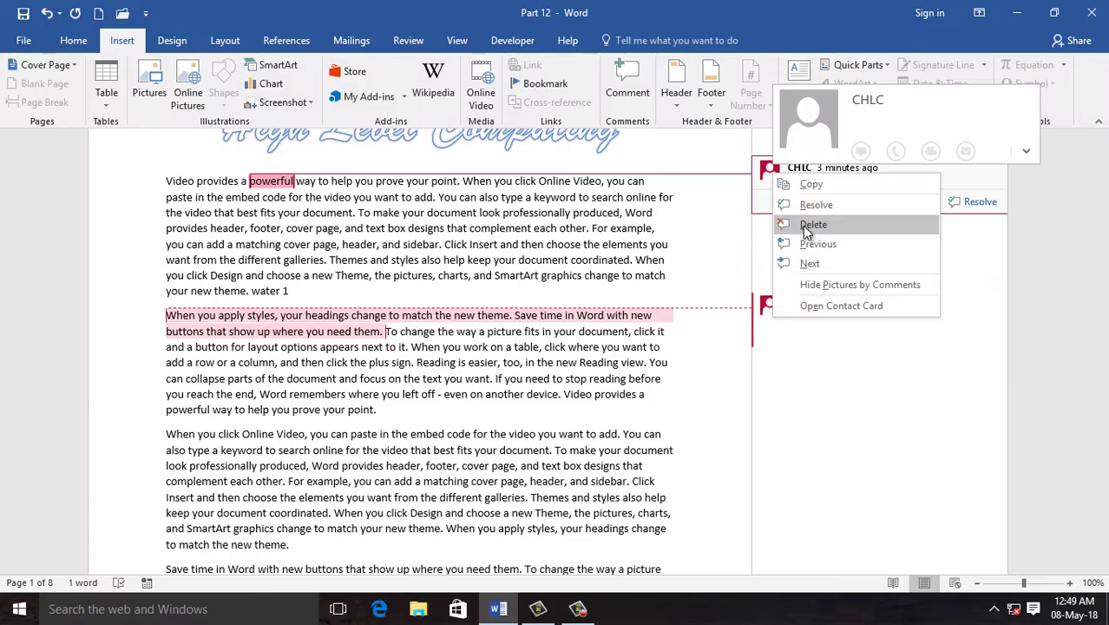
key("Escape")
right_click(804, 231)
key("Escape")
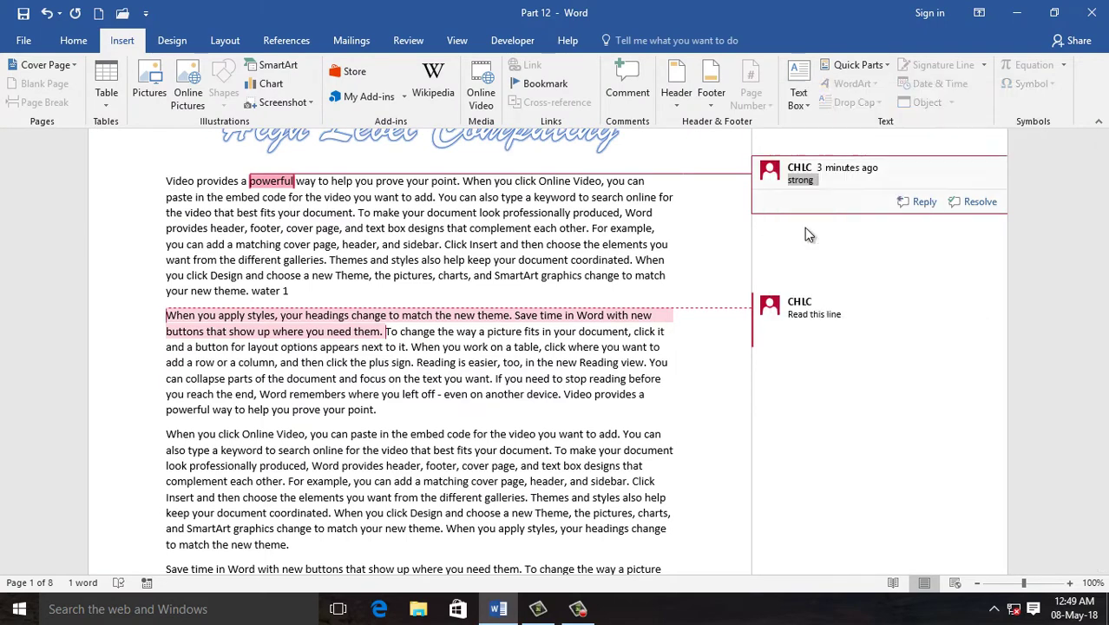
right_click(776, 317)
Step: Delete the last comment, 'Read this line', and scroll back to the top of page 1
left_click(802, 360)
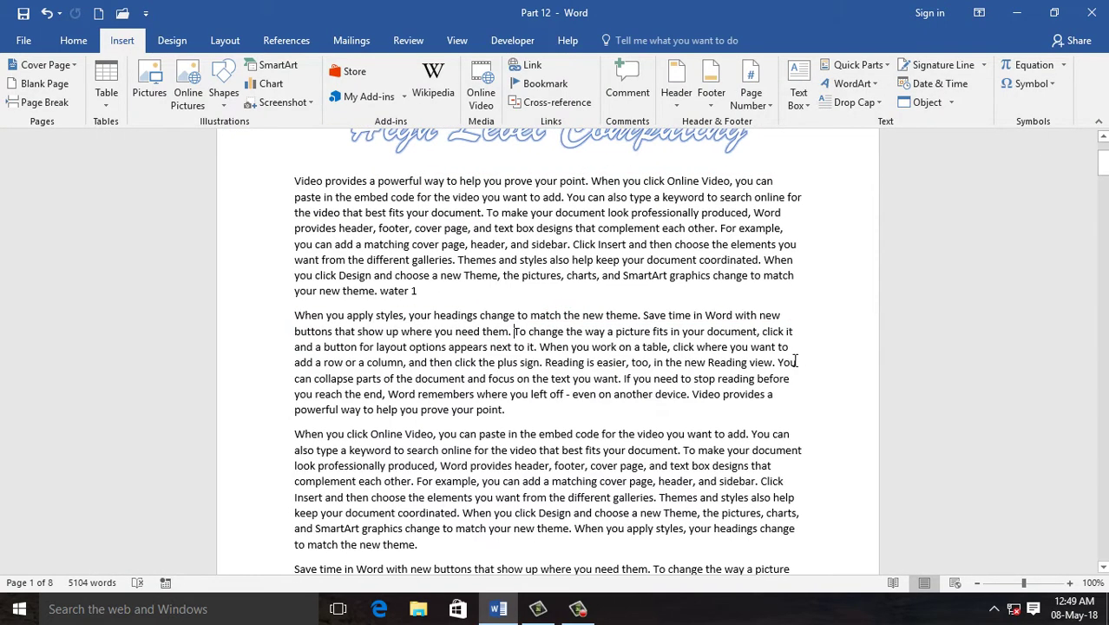
left_click_drag(1102, 163, 1102, 149)
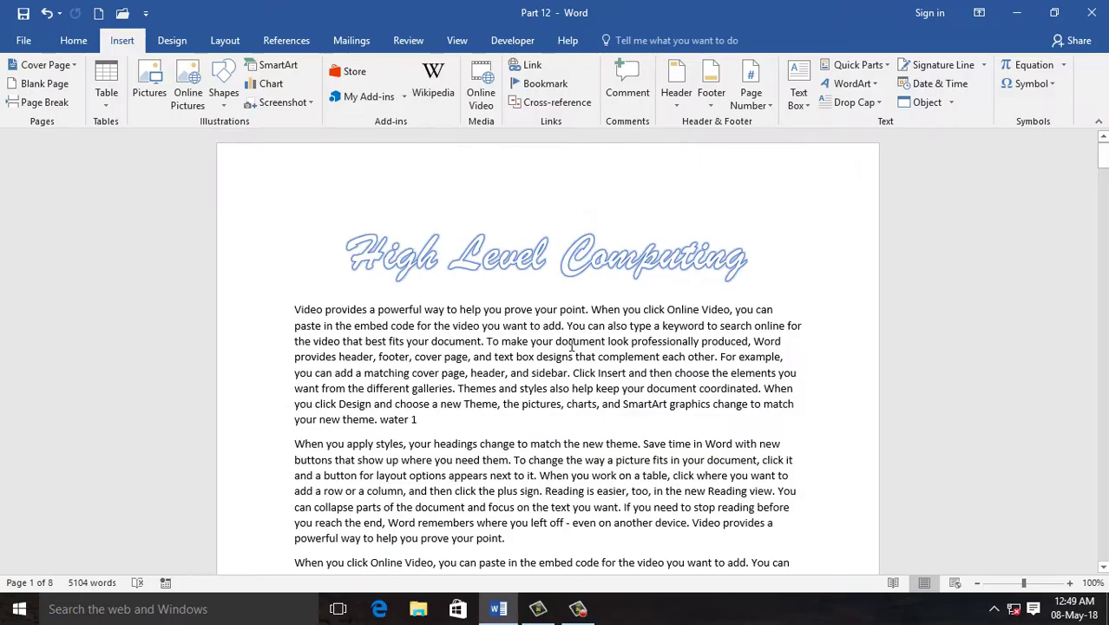
mouse_move(1102, 147)
left_mouse_down()
mouse_move(1102, 164)
mouse_move(1102, 143)
left_mouse_up()
left_click_drag(1102, 154, 1103, 206)
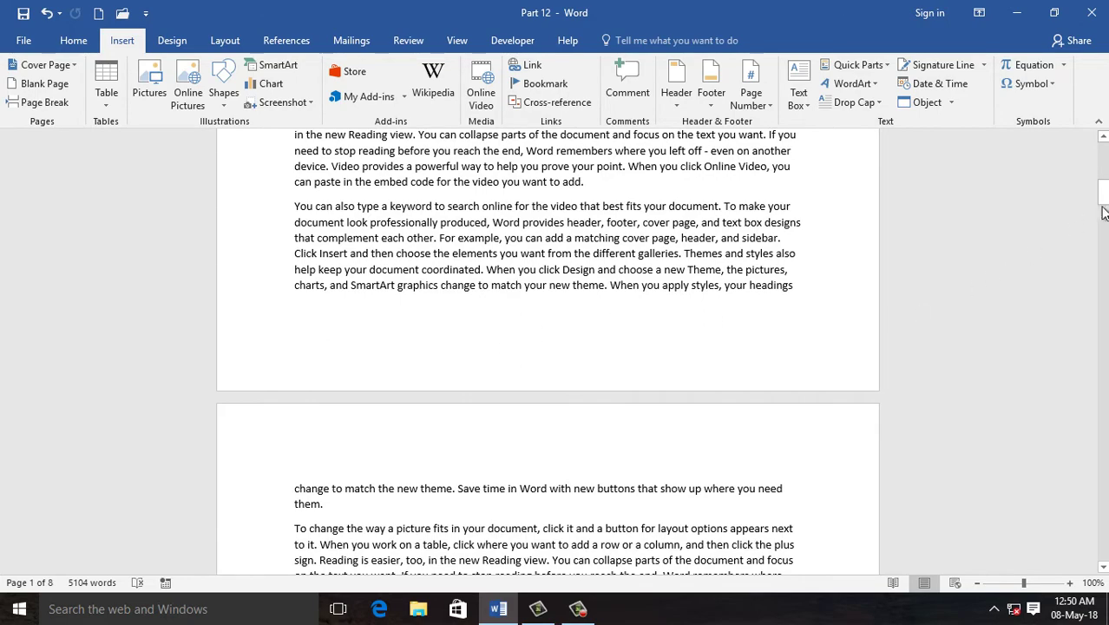
left_click_drag(1102, 198, 1103, 149)
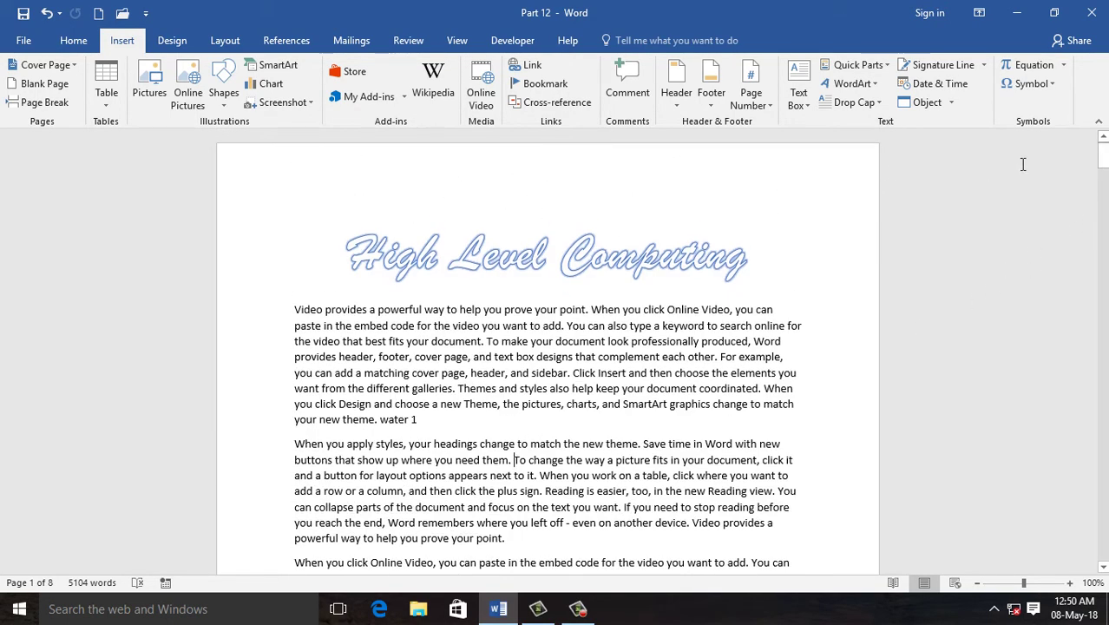
left_click_drag(1102, 156, 1103, 197)
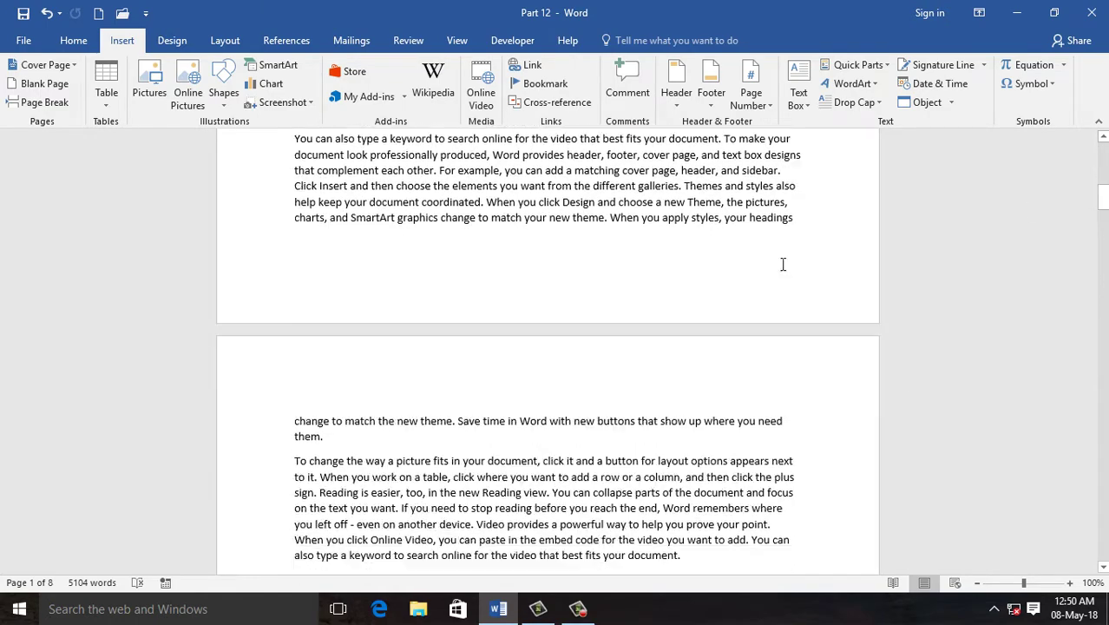
scroll(419, 267, "down", 1)
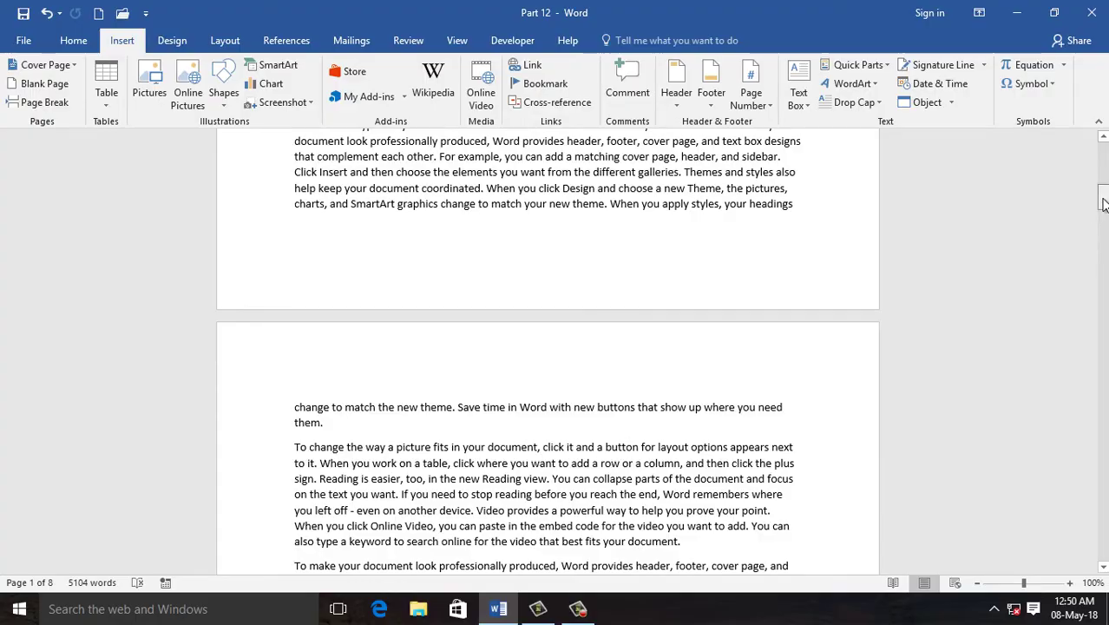
mouse_move(1103, 198)
left_mouse_down()
mouse_move(1103, 431)
mouse_move(1103, 204)
left_mouse_up()
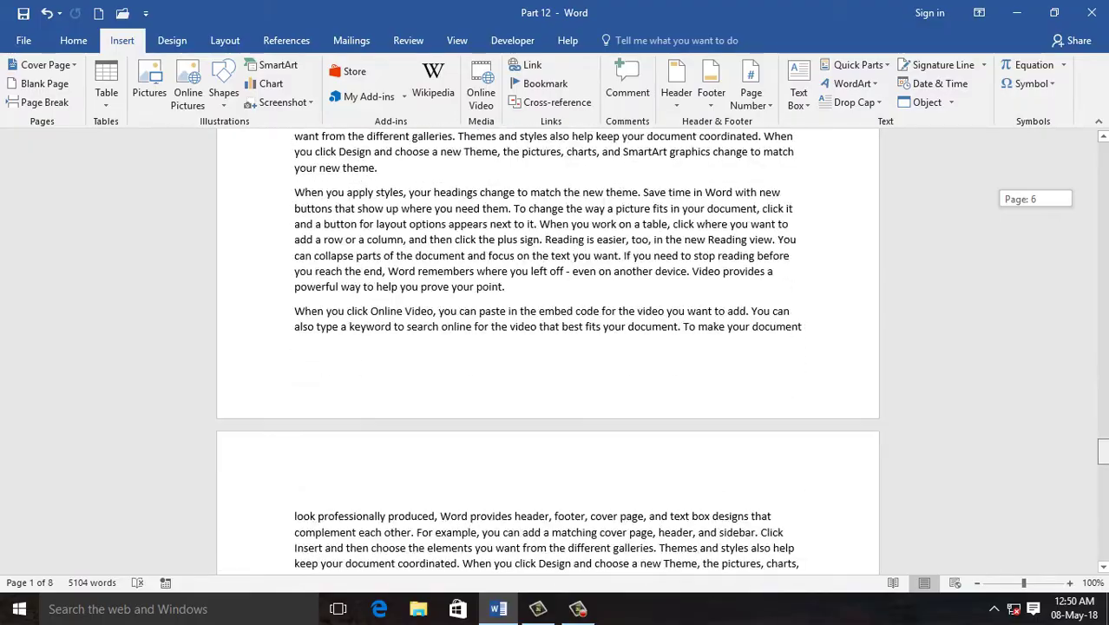
scroll(504, 190, "up", 1)
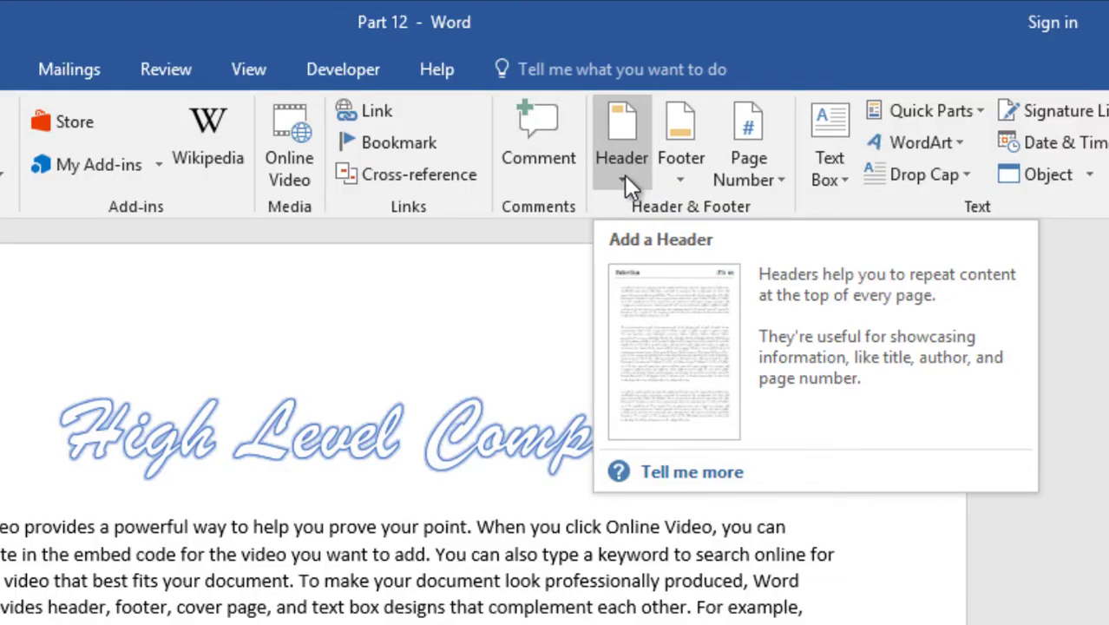
Step: Insert the Blank design from the built-in Header gallery
left_click(624, 176)
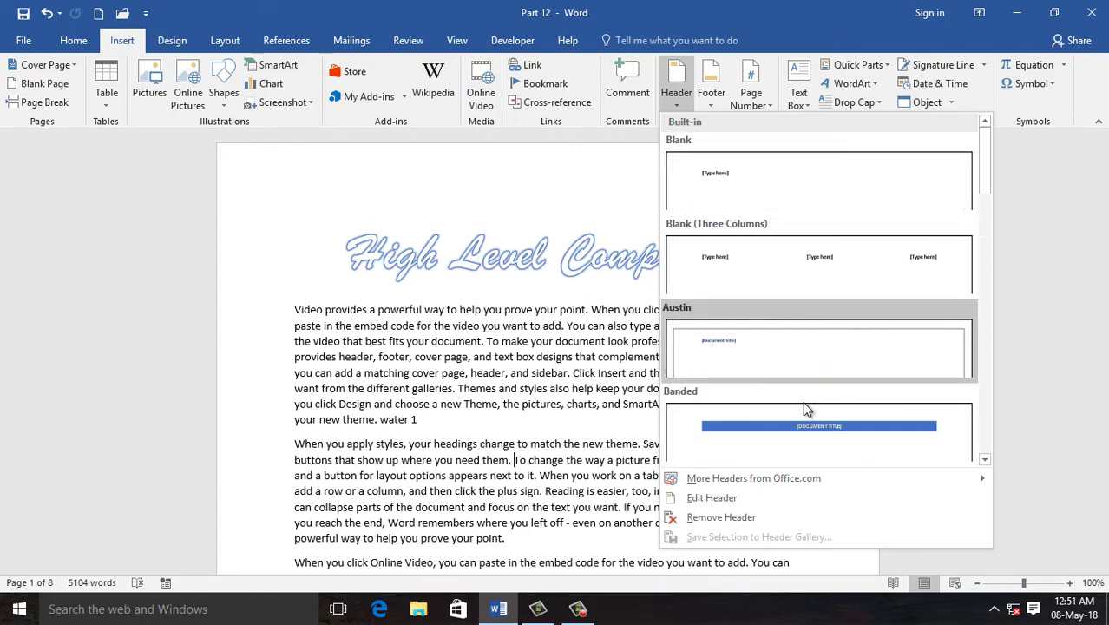
left_click_drag(985, 183, 991, 374)
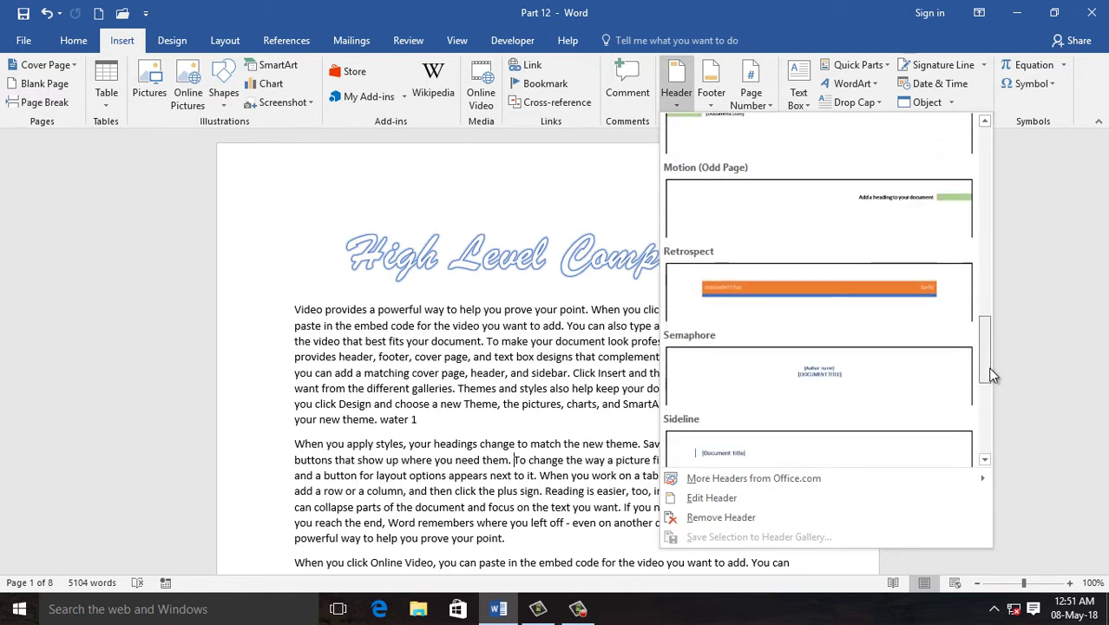
mouse_move(992, 375)
left_mouse_down()
mouse_move(994, 191)
mouse_move(978, 171)
left_mouse_up()
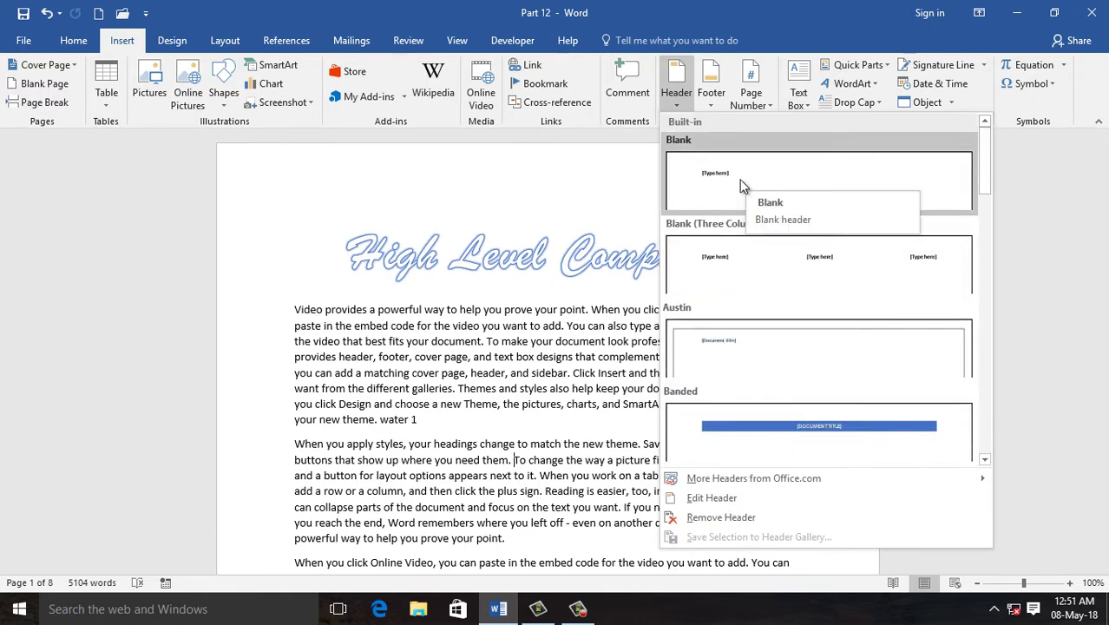
left_click(716, 183)
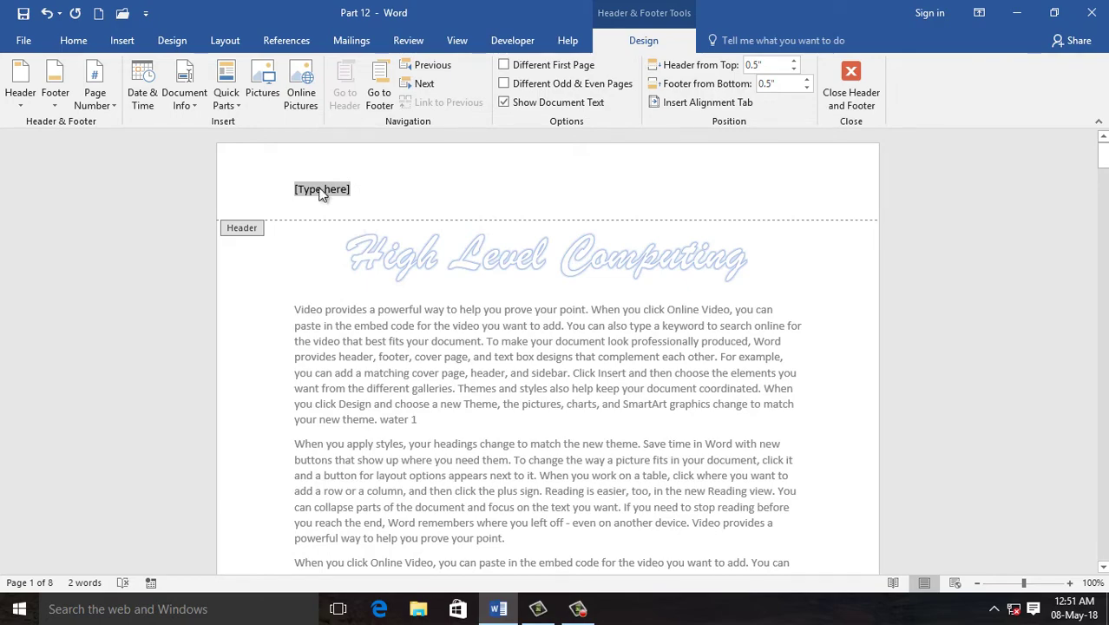
Step: Enter 'Chapter 1' as the header text and return to the body text
type("Chapter 1")
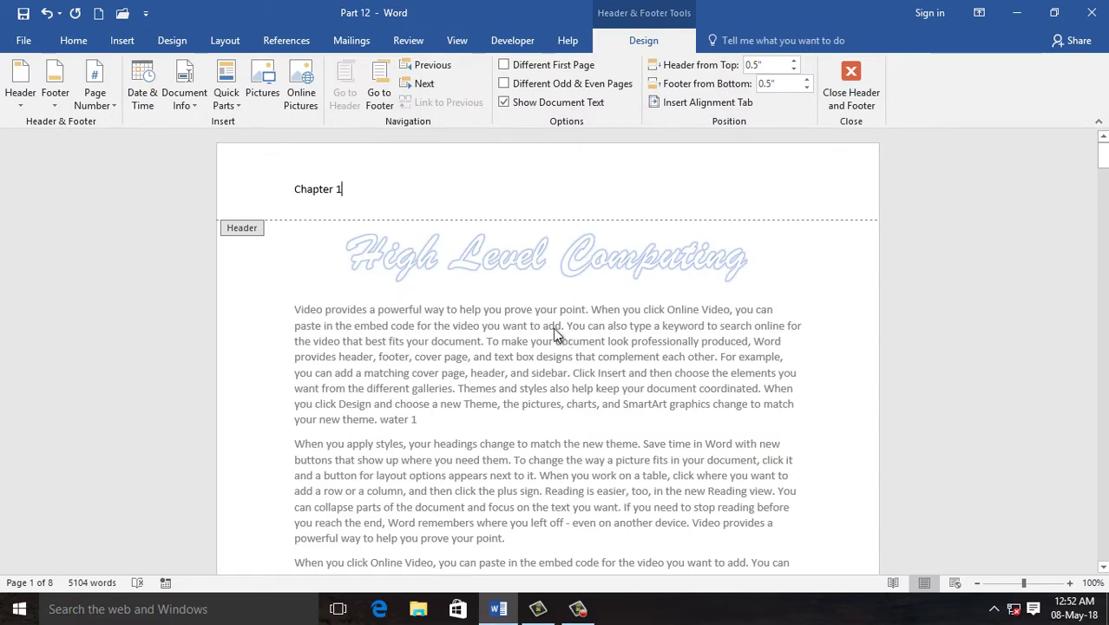
double_click(550, 373)
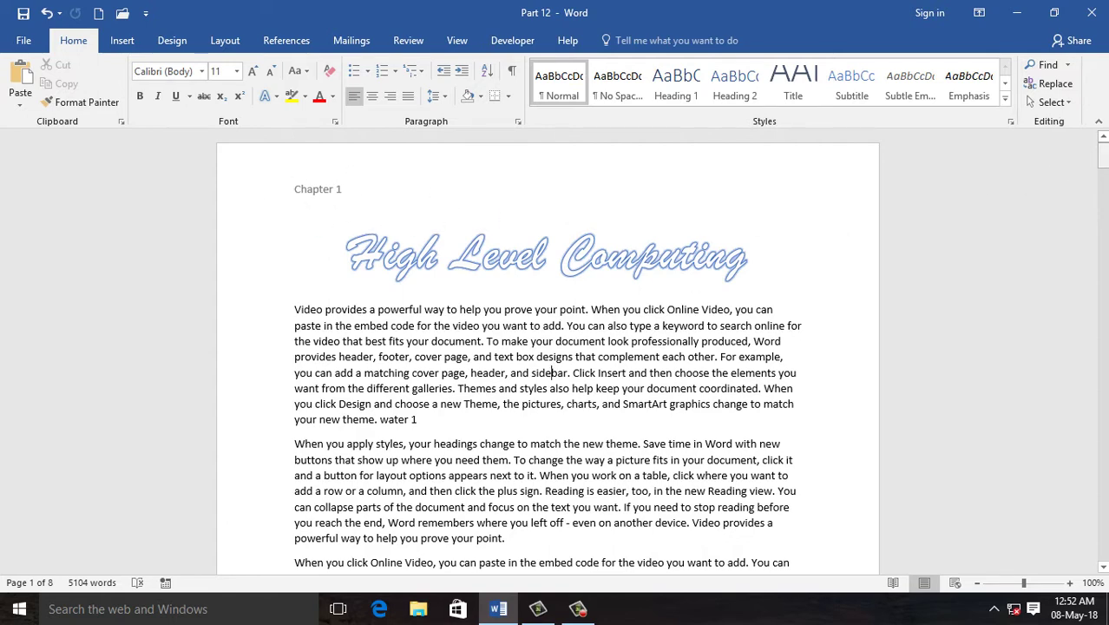
Step: Scroll through all pages to confirm the 'Chapter 1' header repeats, then return to page 1
left_click_drag(1102, 155, 1102, 206)
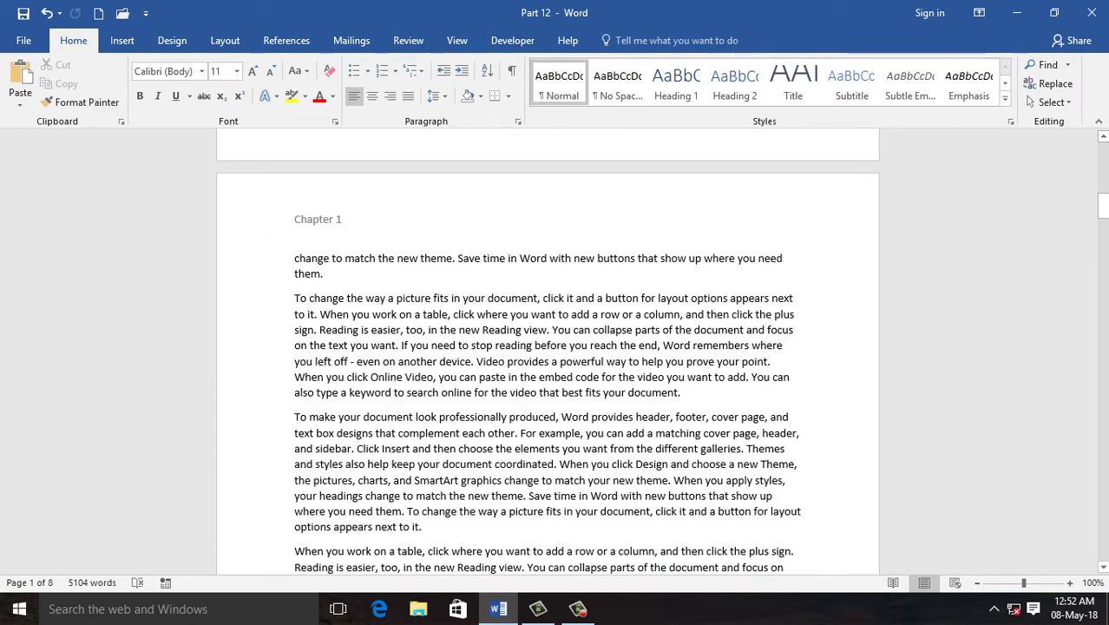
left_click_drag(1102, 207, 1102, 512)
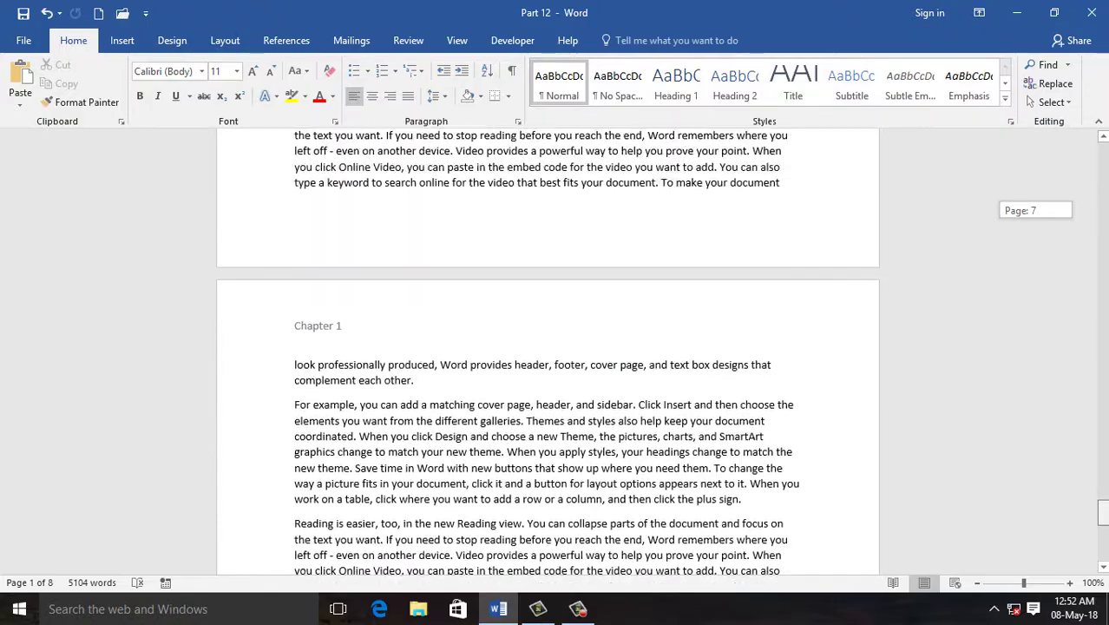
left_click_drag(1102, 512, 1102, 152)
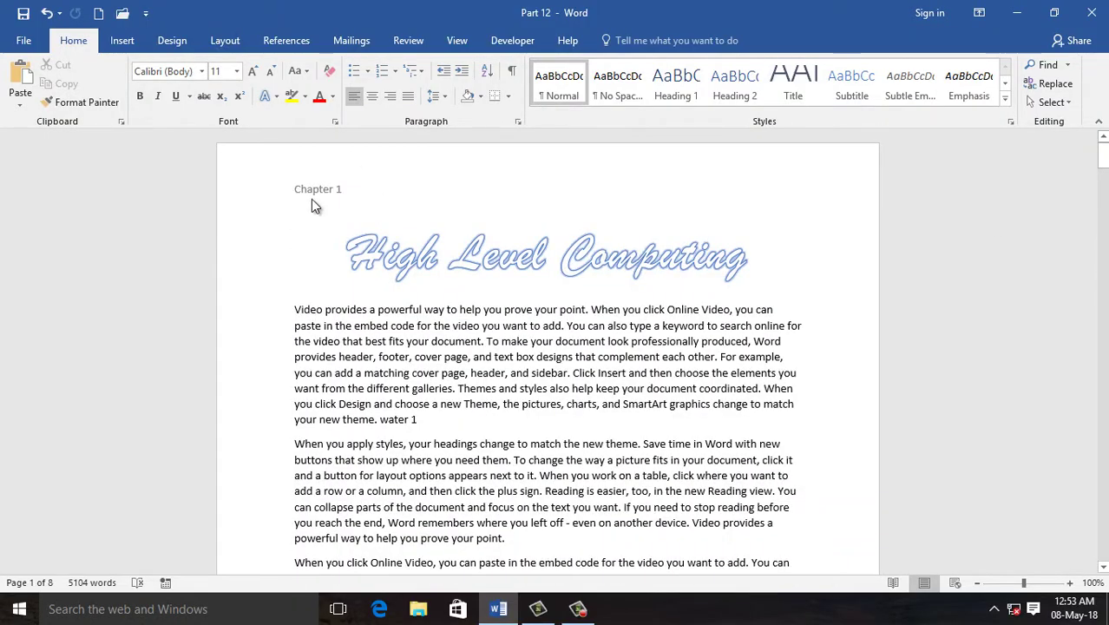
key("alt+n")
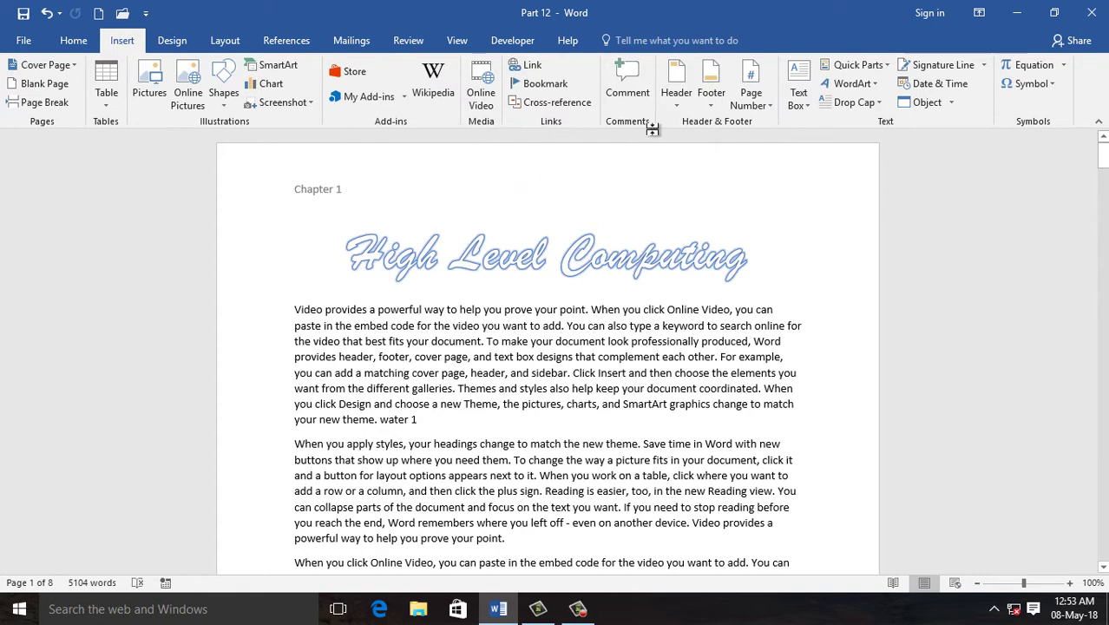
Step: Remove the 'Chapter 1' header from the document
left_click(679, 108)
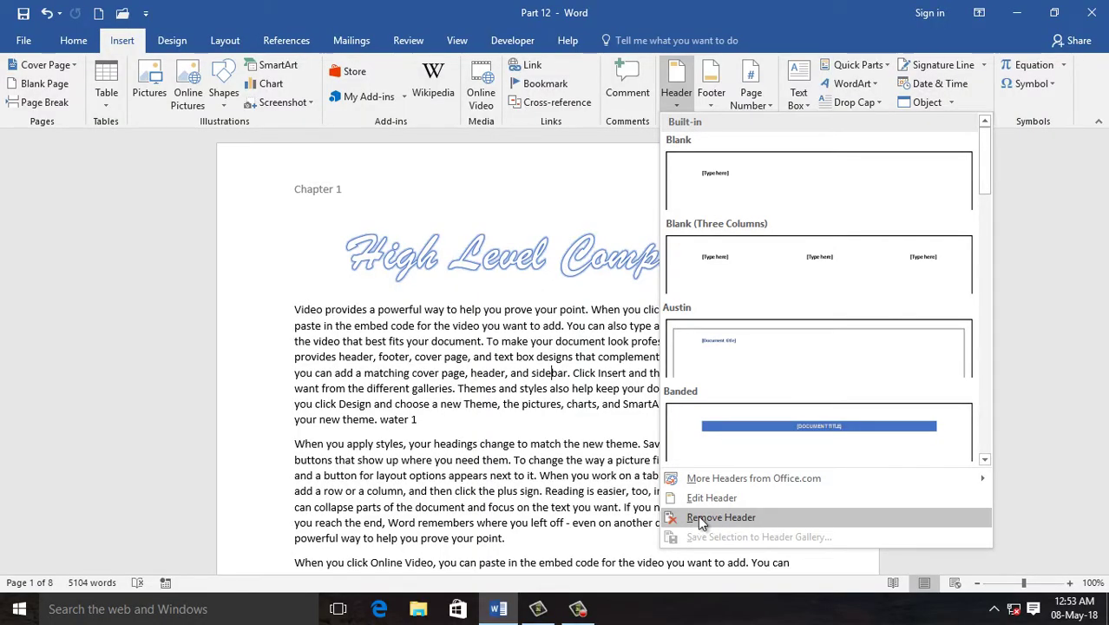
left_click(717, 519)
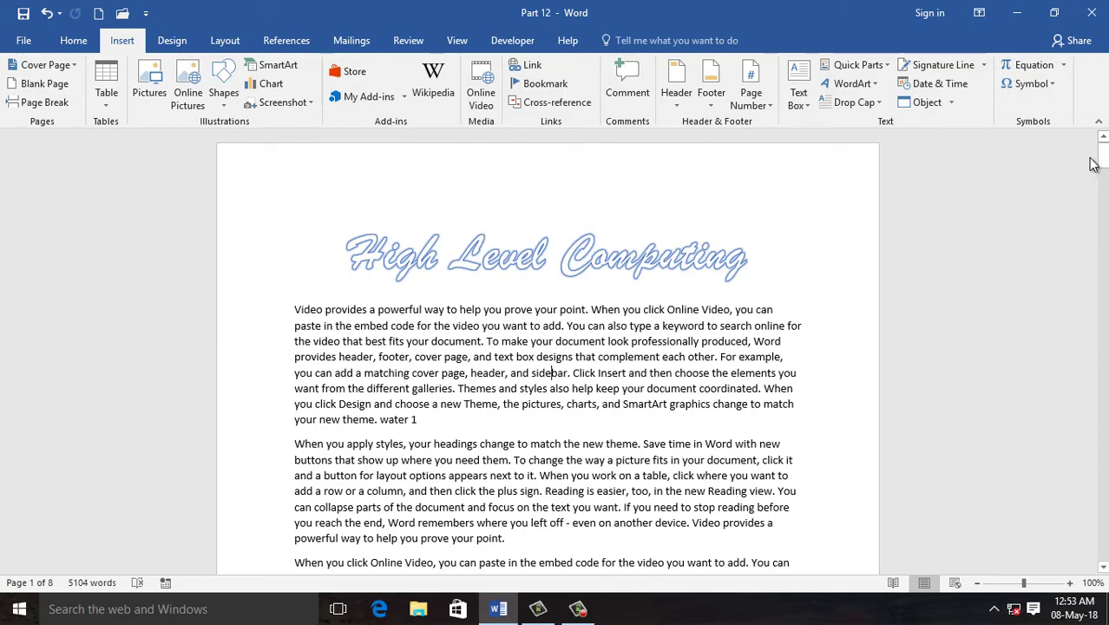
mouse_move(1102, 160)
left_mouse_down()
mouse_move(1104, 289)
mouse_move(1102, 143)
left_mouse_up()
Step: Insert the Blank (Three Columns) header and close header editing
left_click(676, 105)
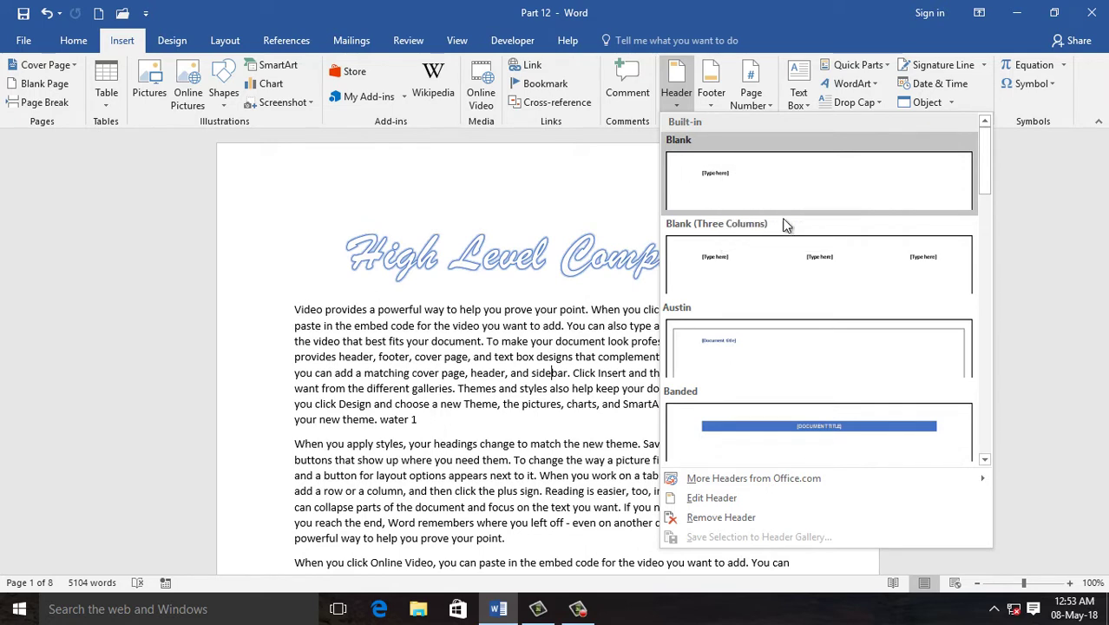
left_click(738, 262)
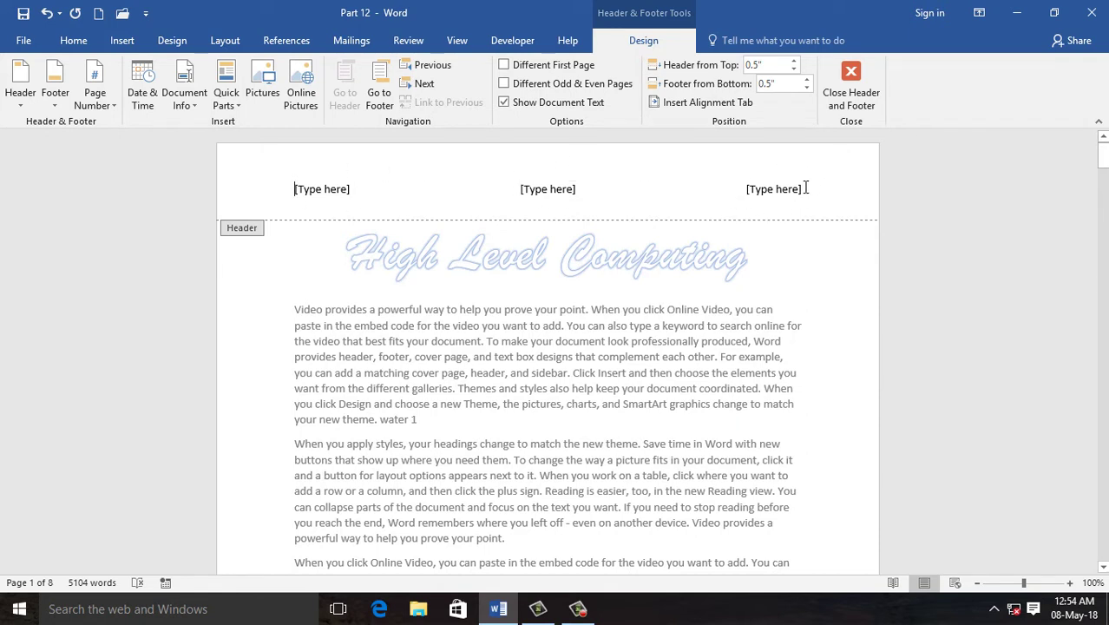
left_click(851, 86)
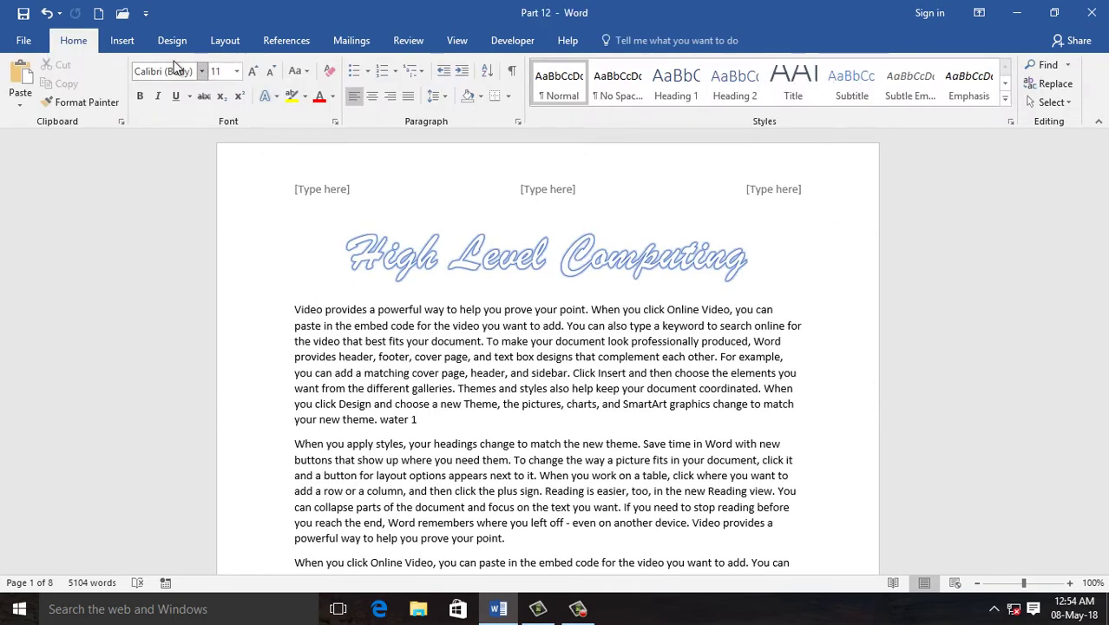
Step: Remove the three-column placeholder header
left_click(122, 41)
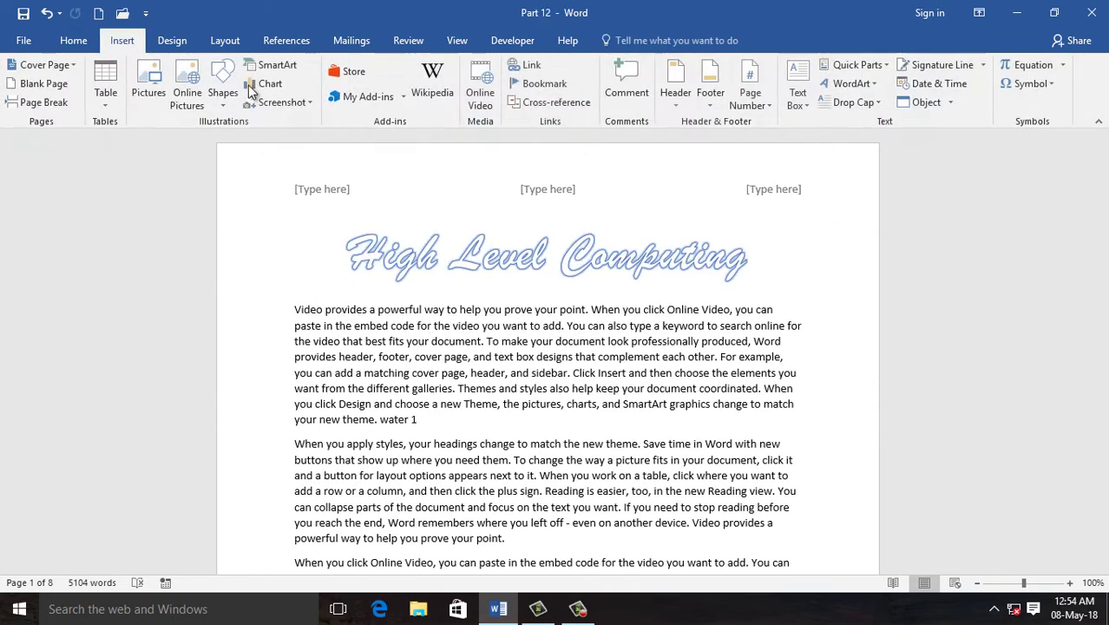
left_click(678, 97)
left_click(721, 517)
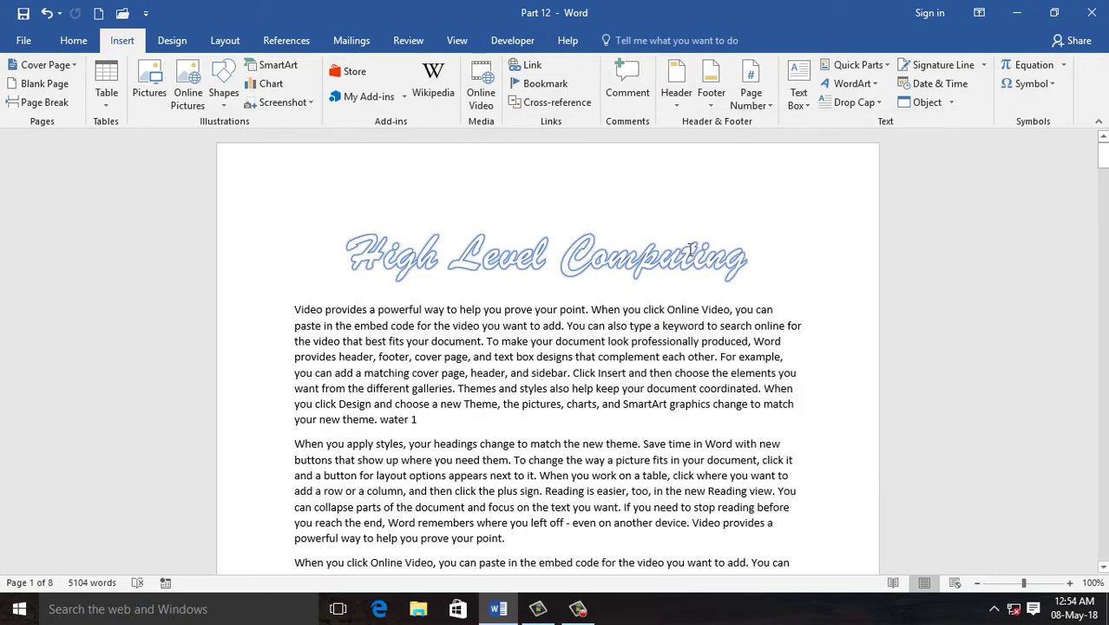
left_click(677, 98)
left_click(659, 140)
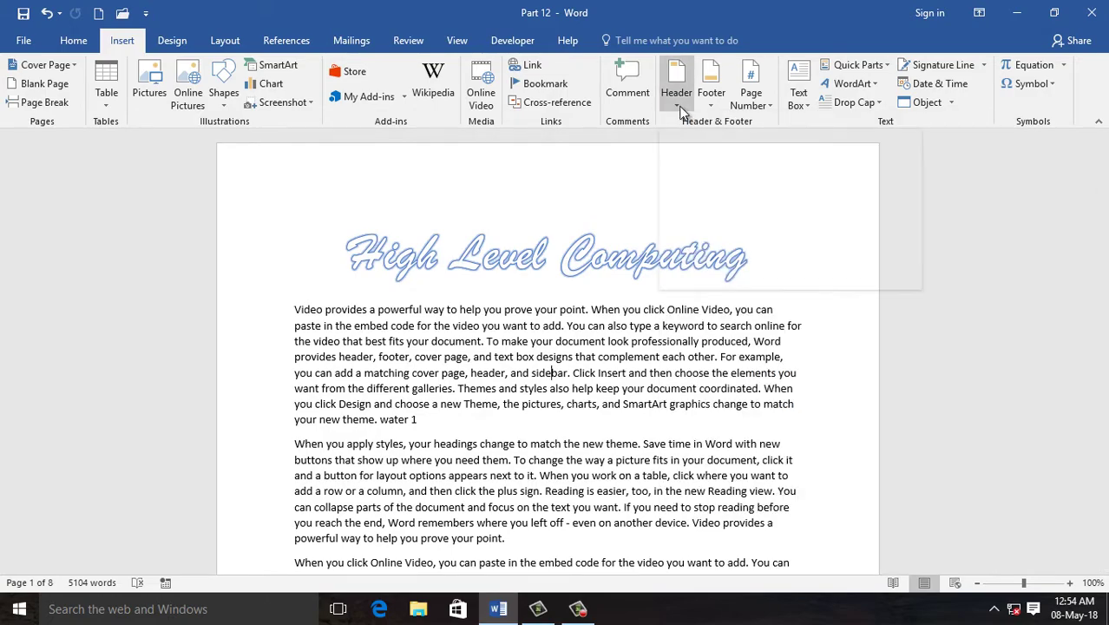
Step: Insert the Banded header with its '[DOCUMENT TITLE]' bar and exit header editing
left_click(678, 102)
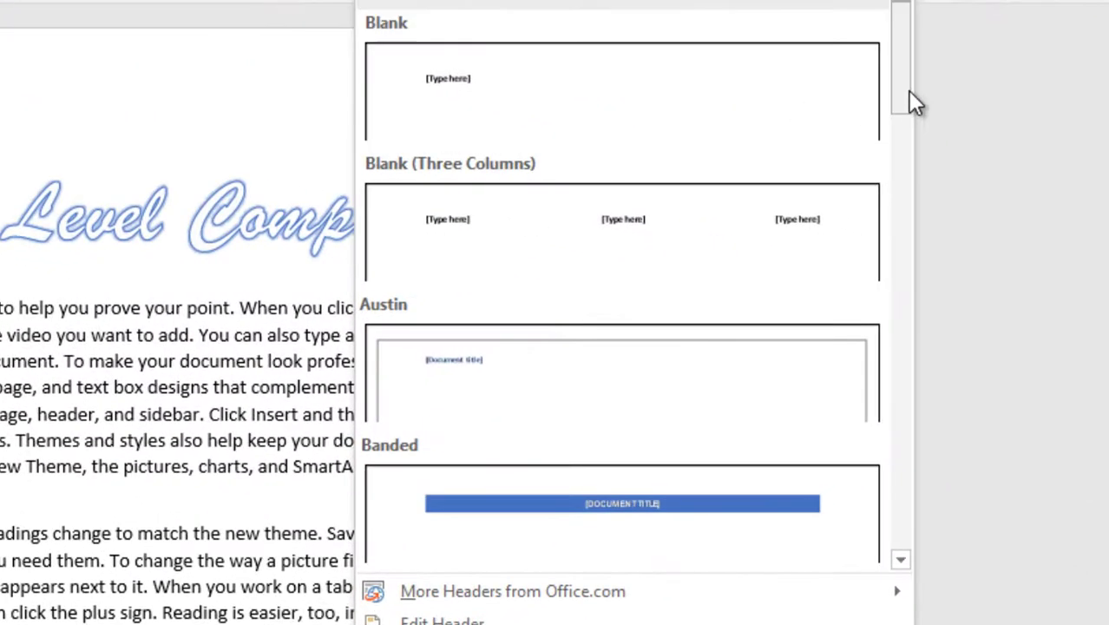
left_click_drag(971, 164, 974, 197)
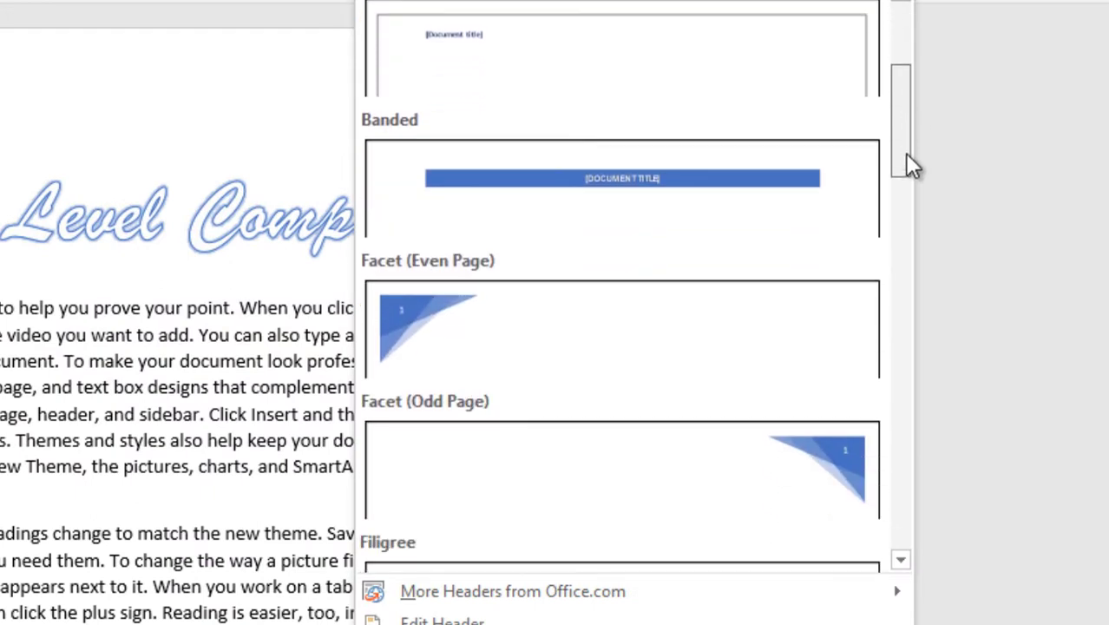
left_click_drag(911, 140, 917, 396)
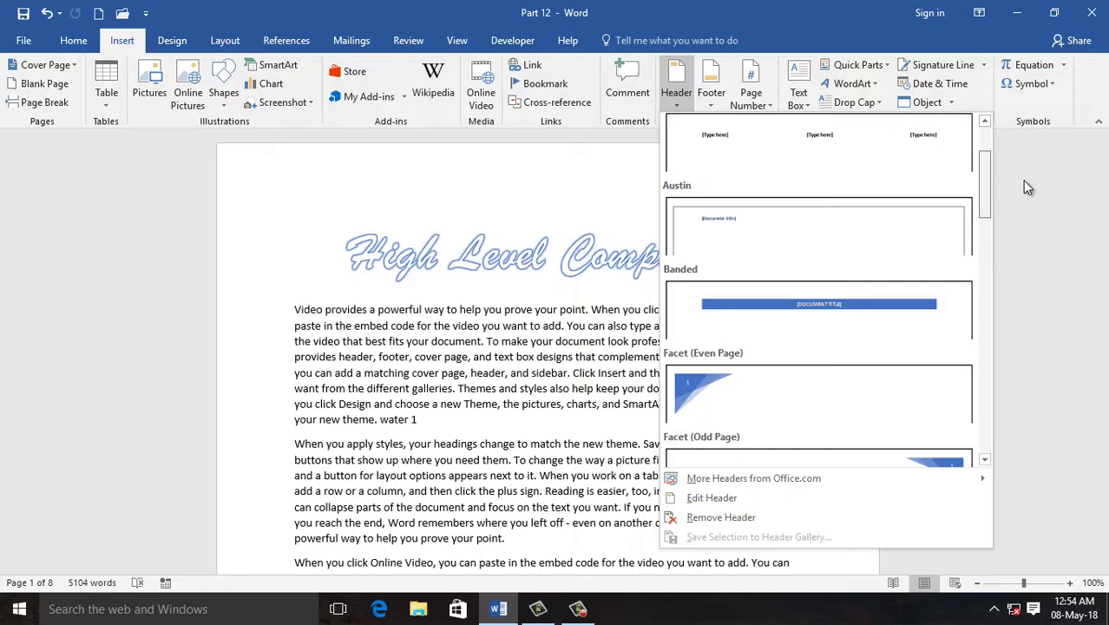
left_click_drag(923, 406, 1026, 186)
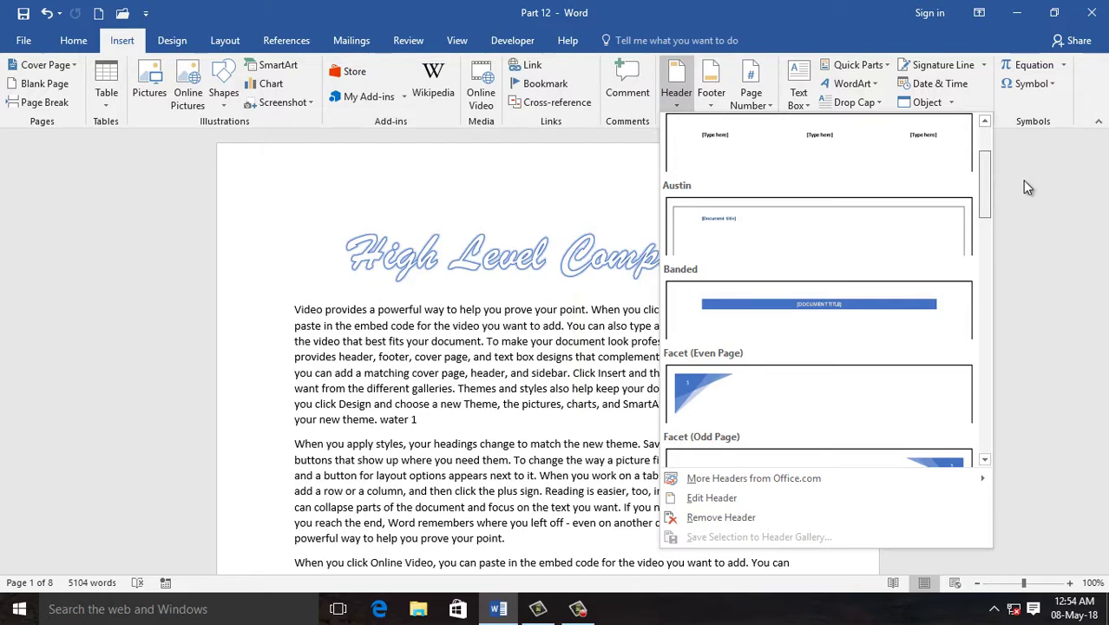
left_click(826, 314)
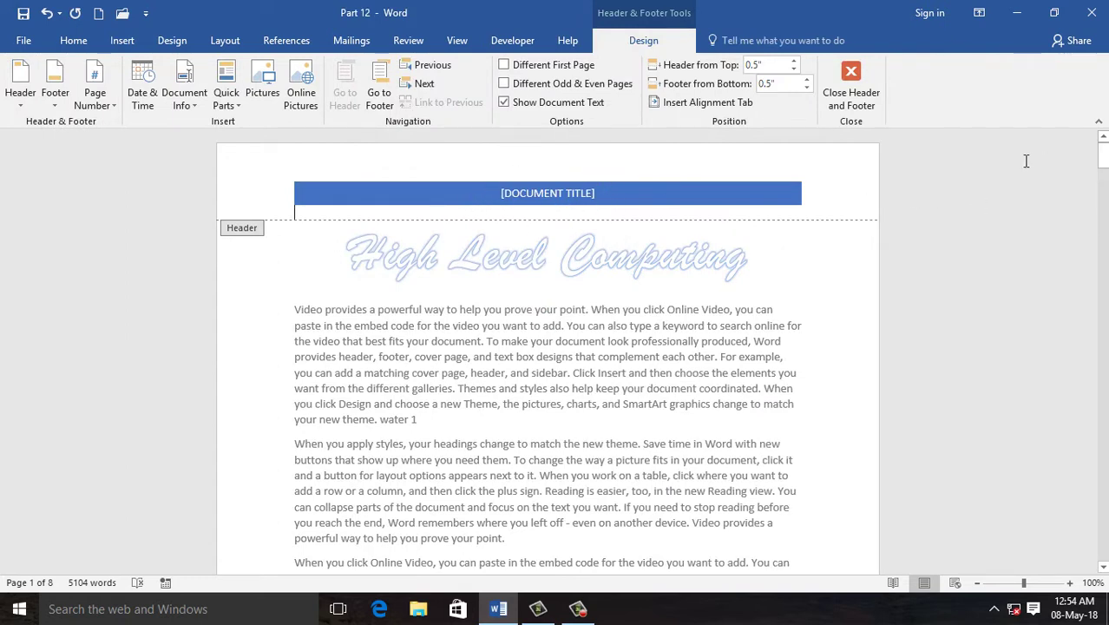
double_click(559, 362)
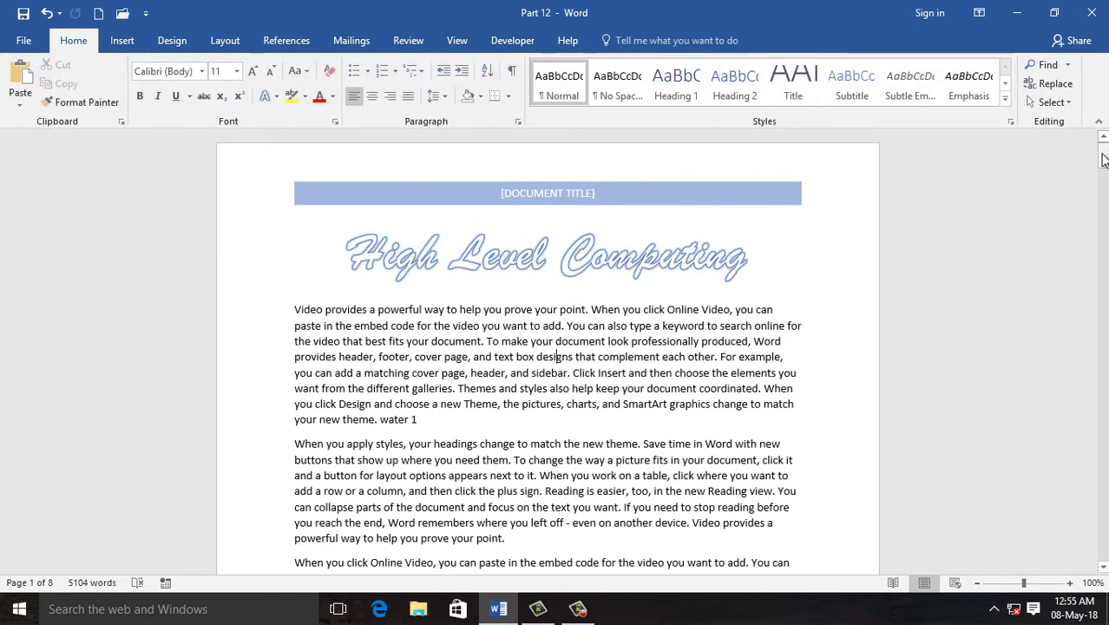
Step: Scroll through the later pages to confirm the Banded header repeats, then return to the top
left_click_drag(1102, 158, 1103, 188)
scroll(695, 247, "down", 10)
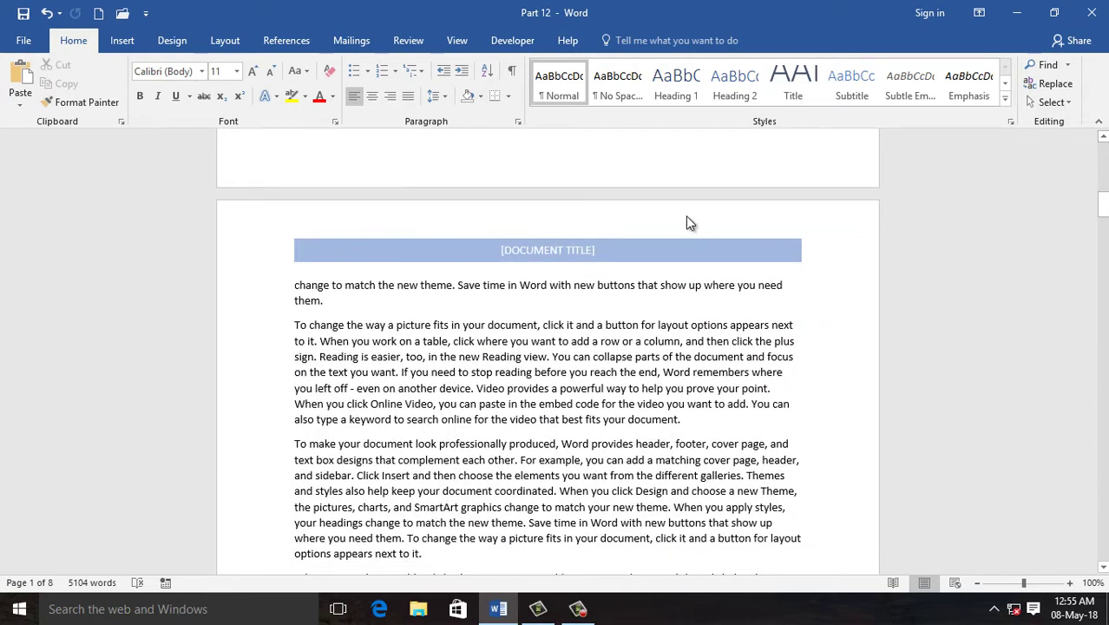
mouse_move(1103, 215)
left_mouse_down()
mouse_move(1103, 348)
mouse_move(1103, 155)
left_mouse_up()
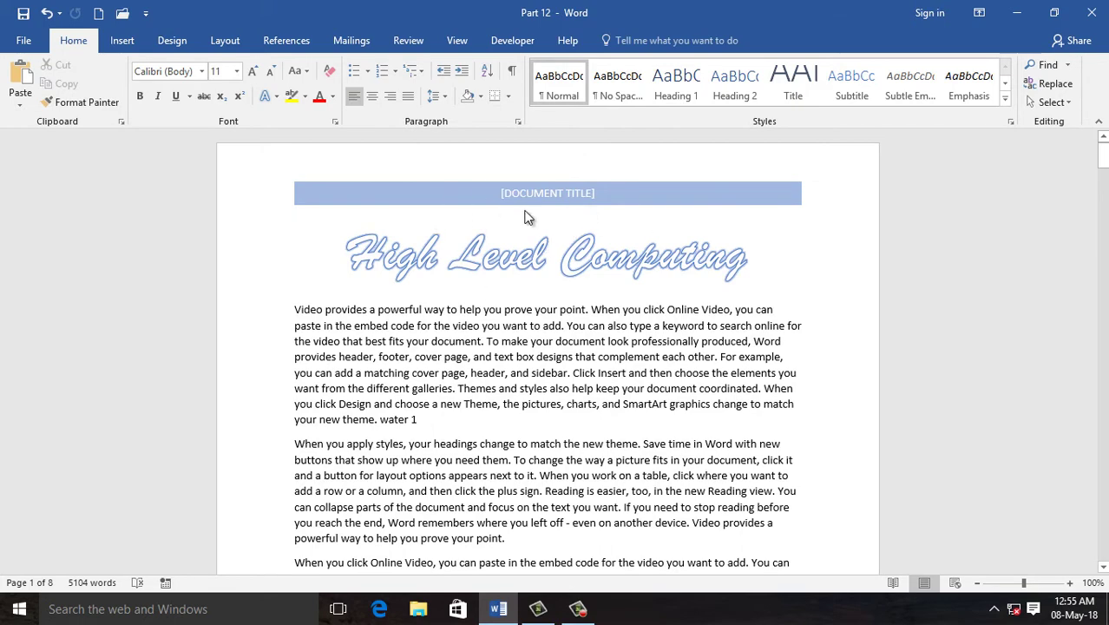
Step: Remove the Banded header from the document
left_click(122, 44)
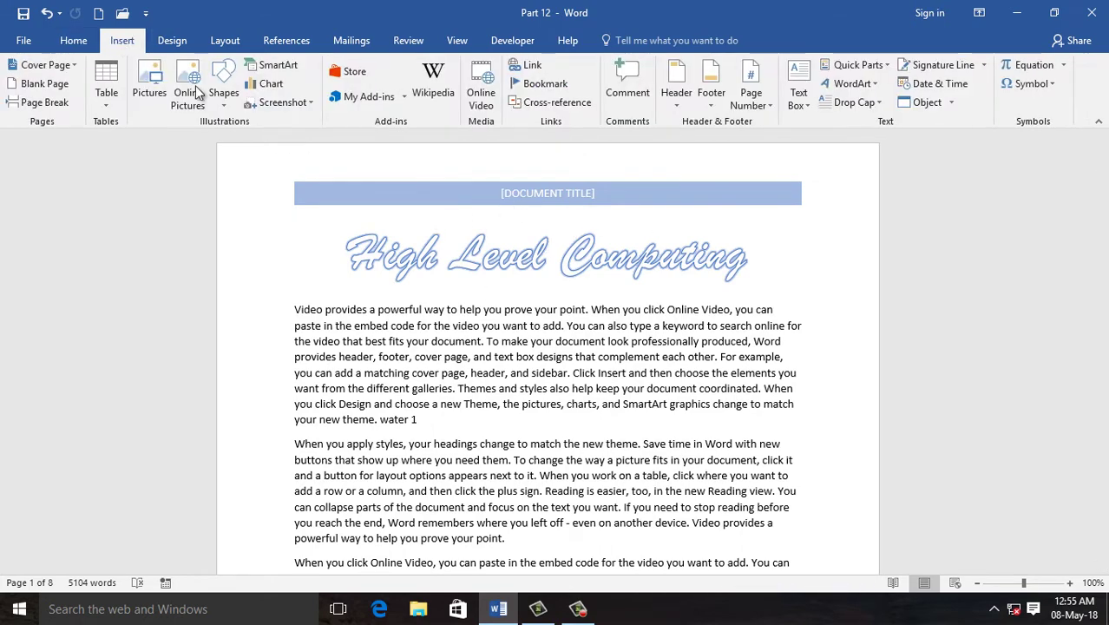
left_click(676, 93)
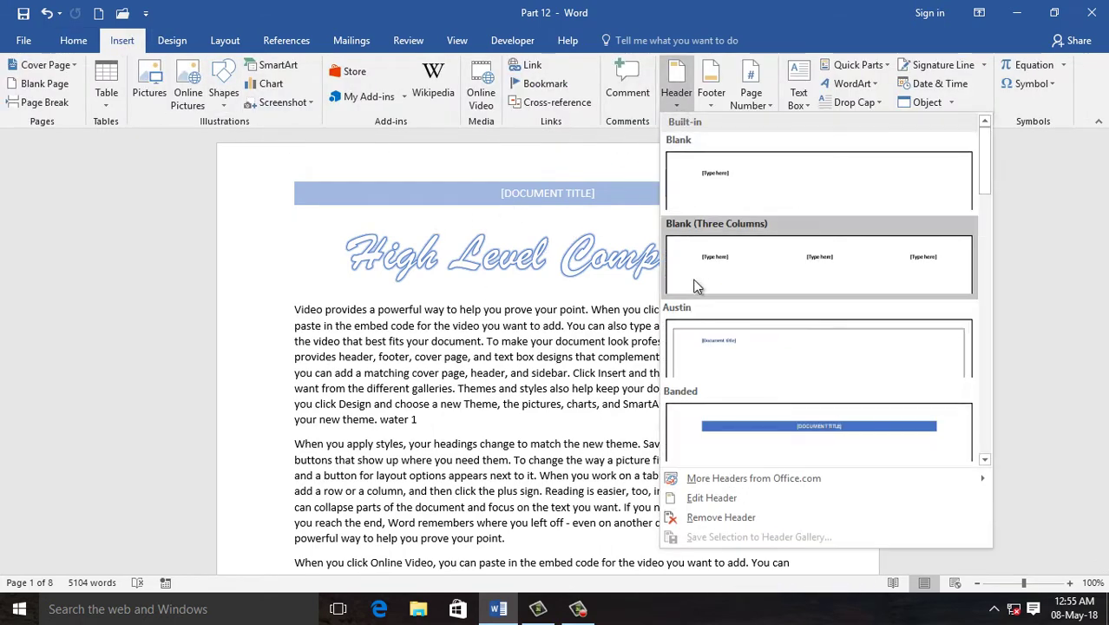
left_click(721, 518)
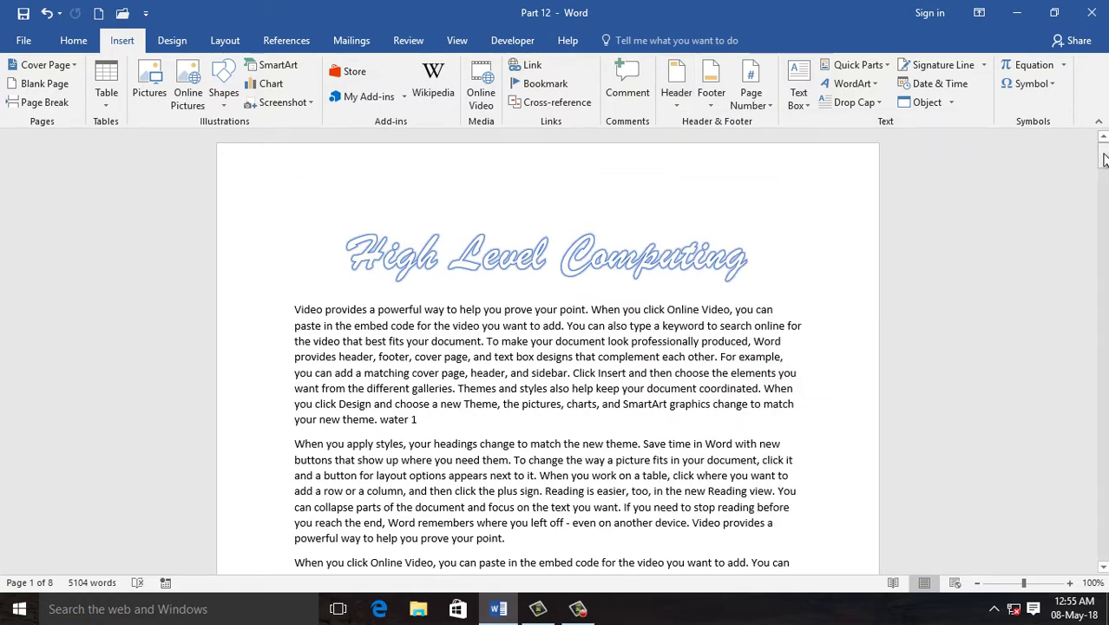
left_click_drag(1103, 159, 1103, 191)
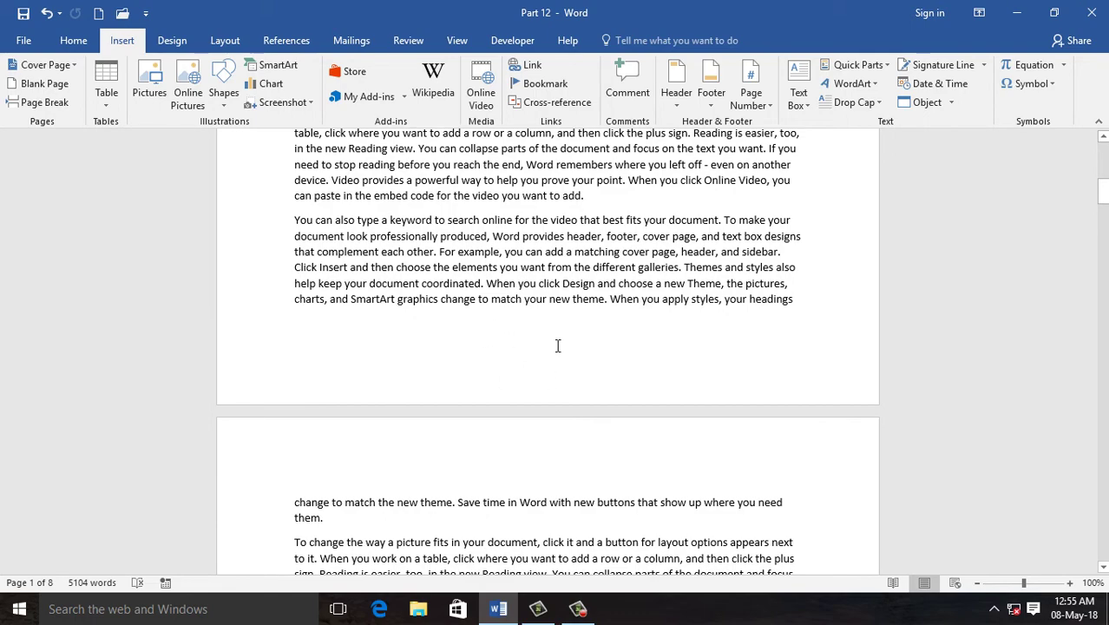
Step: Insert a Blank footer reading 'Computer fundamentals' and return to the body text
left_click(710, 100)
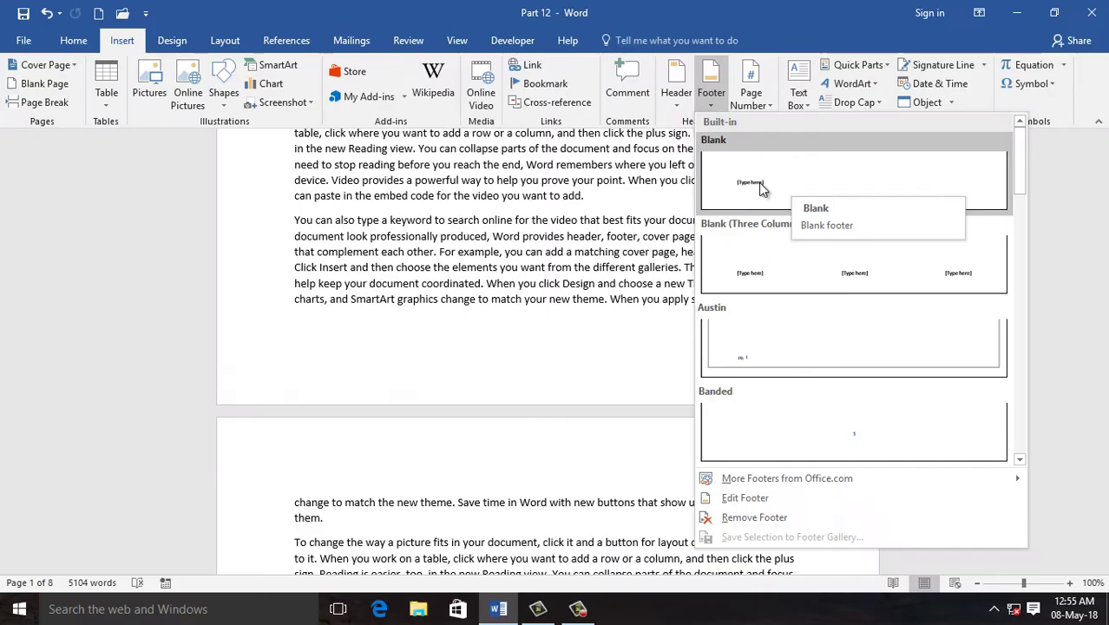
left_click(763, 180)
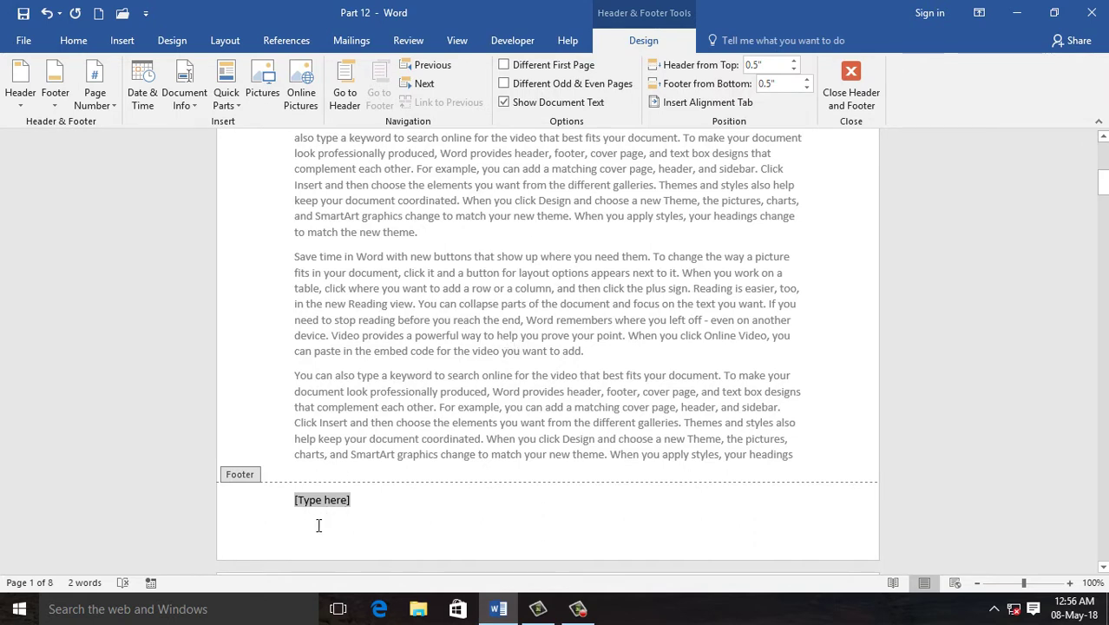
type("Computer")
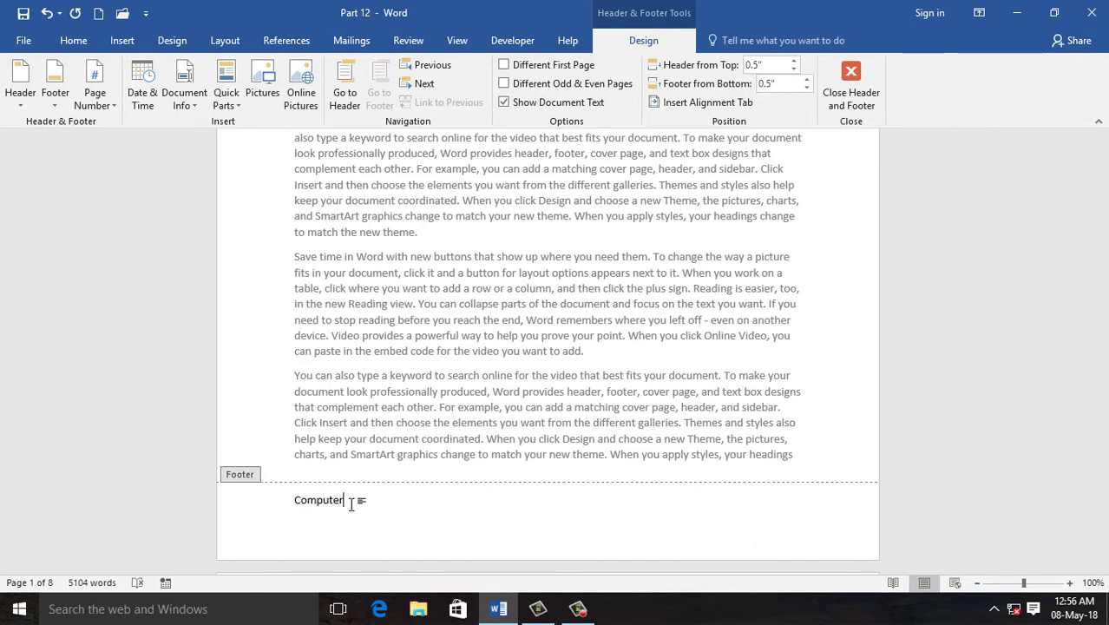
type("fr")
type("damentals")
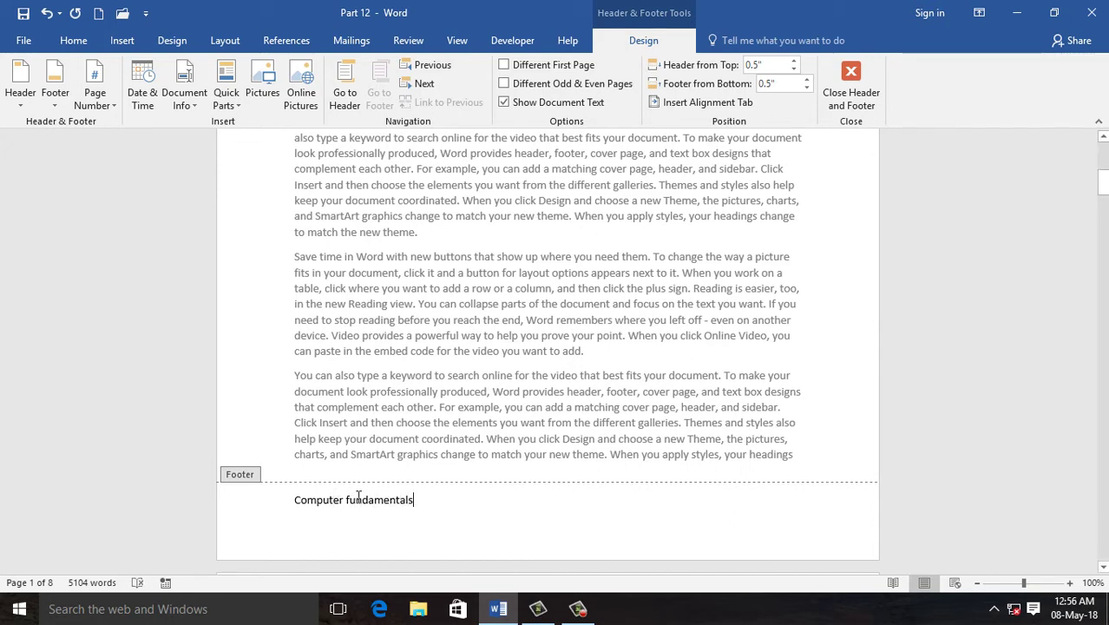
double_click(537, 244)
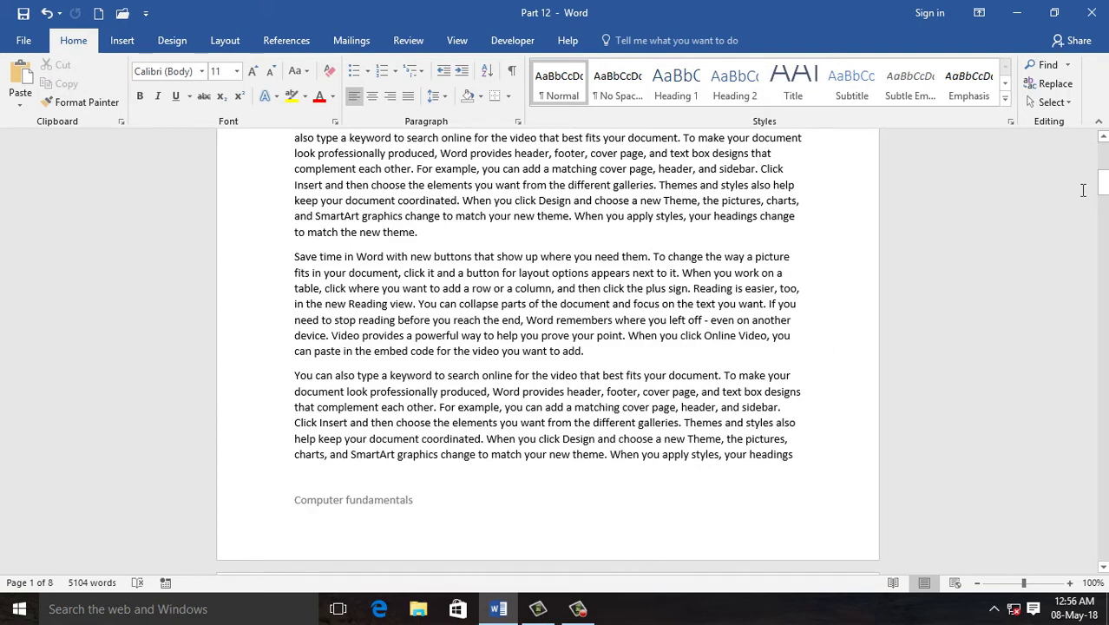
Step: Remove the 'Computer fundamentals' footer, leaving the pages with neither header nor footer
mouse_move(1102, 183)
left_mouse_down()
mouse_move(1102, 295)
mouse_move(1102, 156)
left_mouse_up()
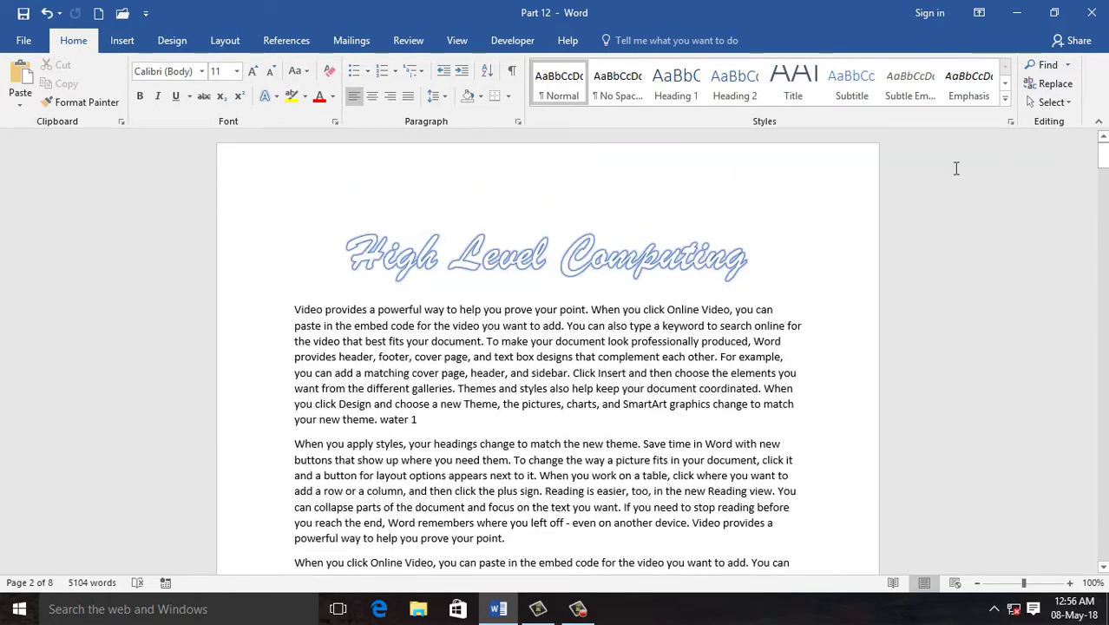
left_click(122, 40)
left_click(711, 95)
left_click(714, 111)
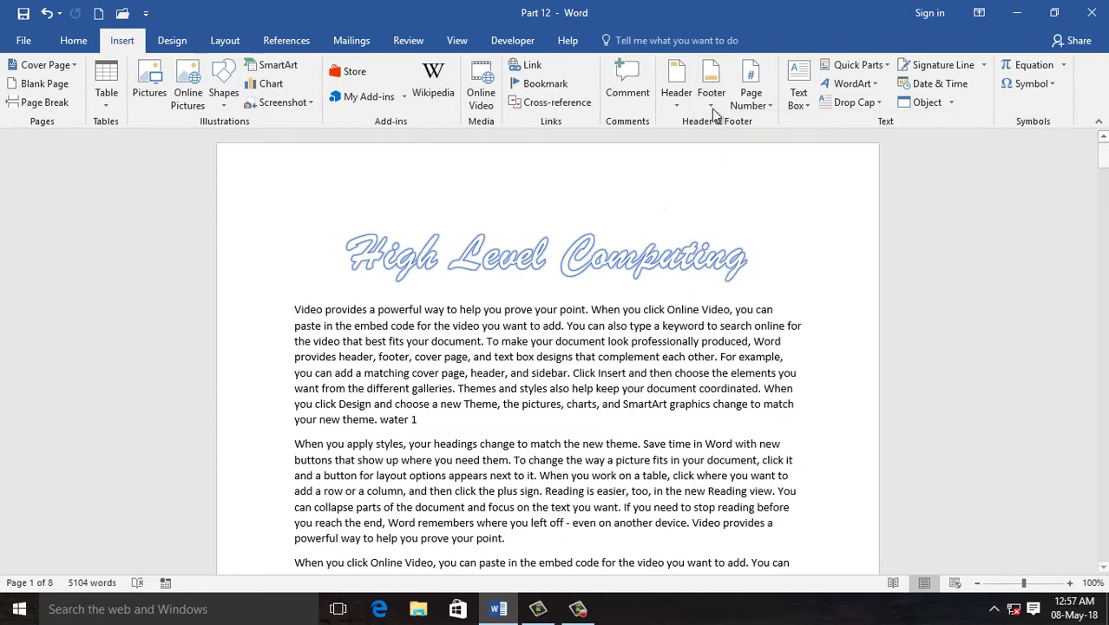
left_click(712, 101)
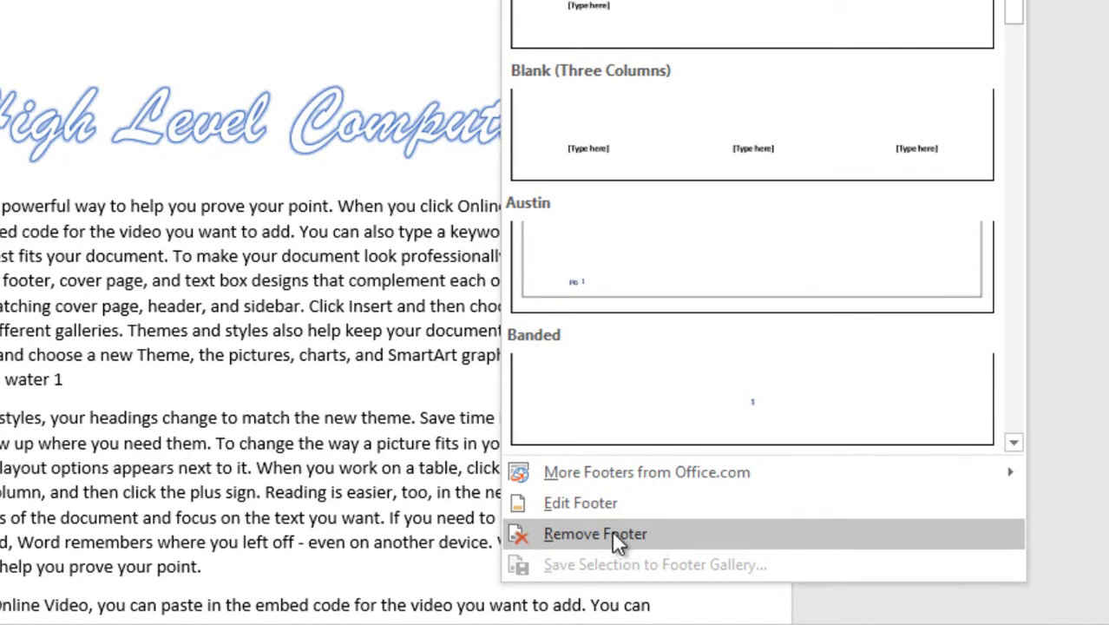
left_click(604, 533)
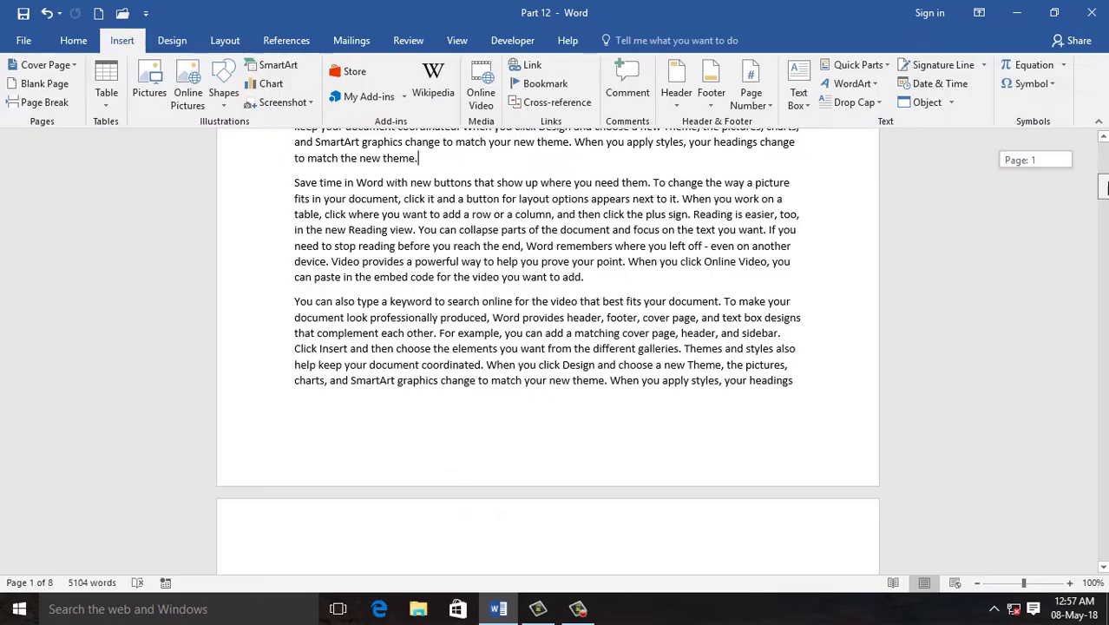
scroll(296, 347, "down", 10)
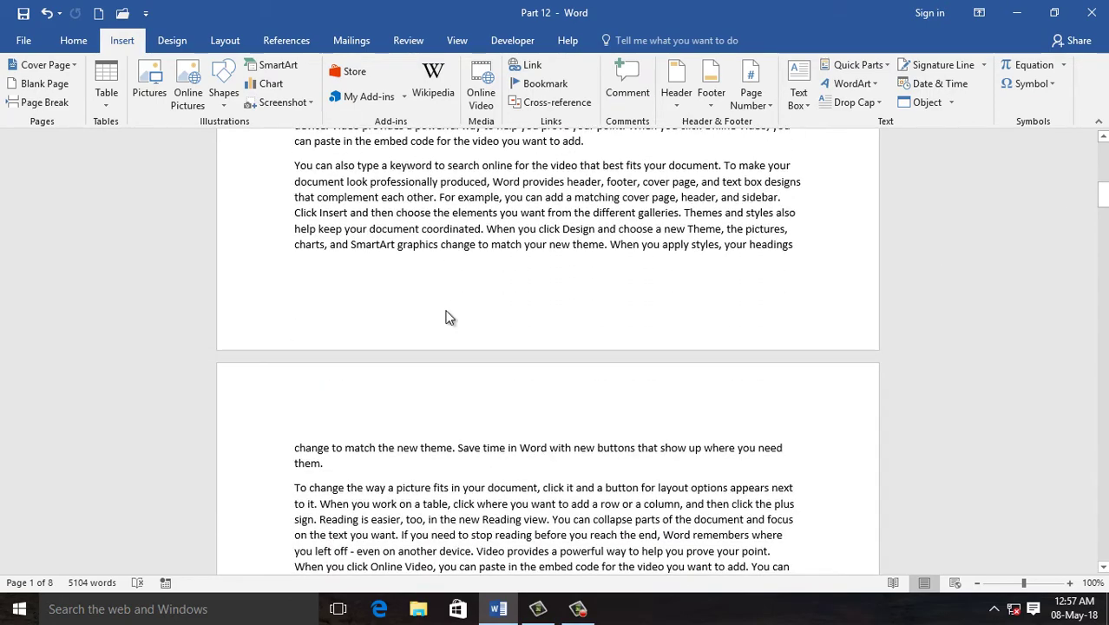
Step: Insert the Filigree design from the built-in footer gallery
left_click_drag(1100, 190, 1100, 156)
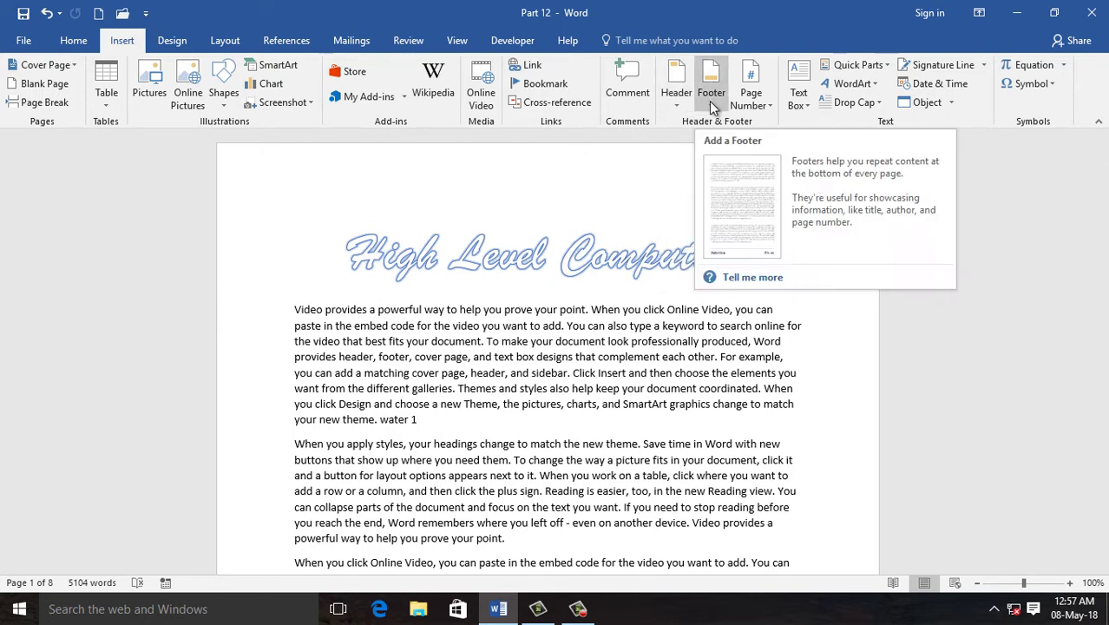
left_click(714, 105)
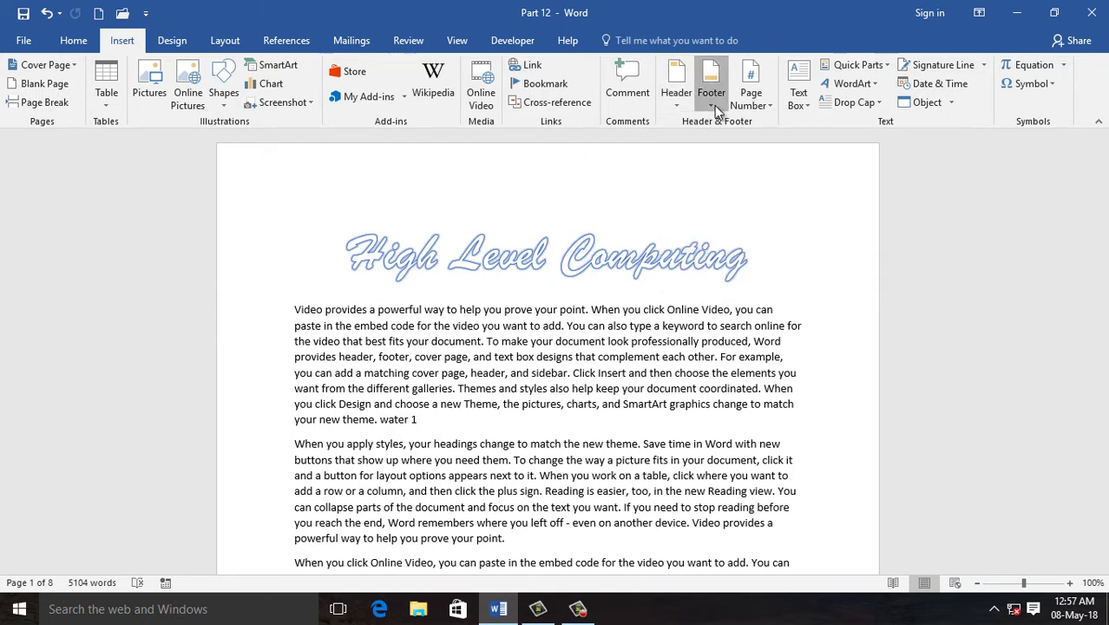
mouse_move(1023, 180)
left_mouse_down()
mouse_move(1027, 444)
mouse_move(1058, 242)
left_mouse_up()
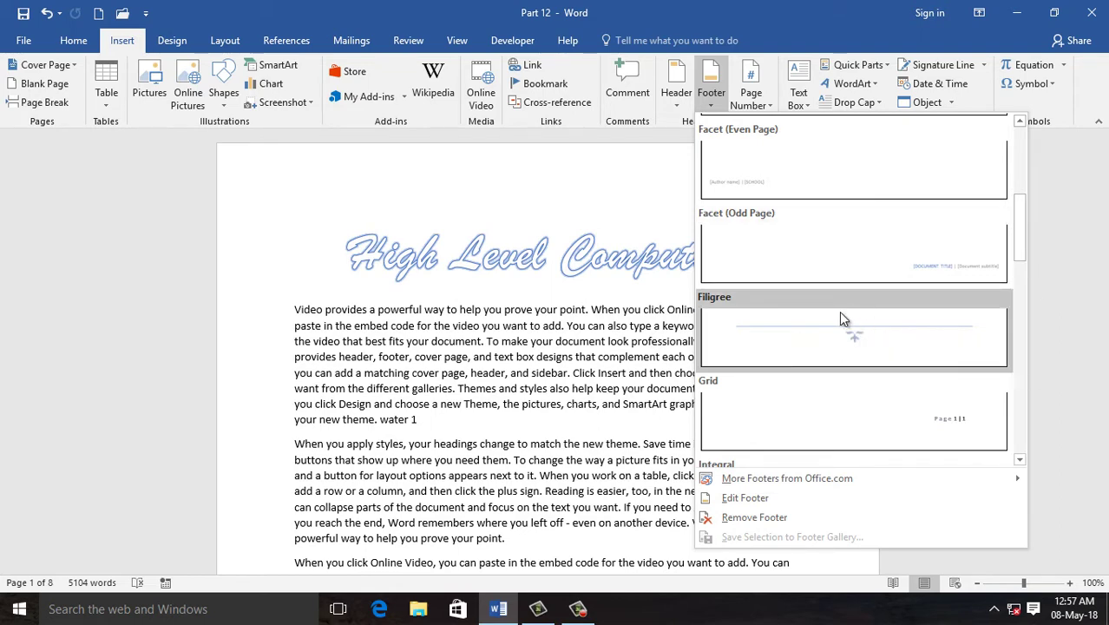
left_click(847, 338)
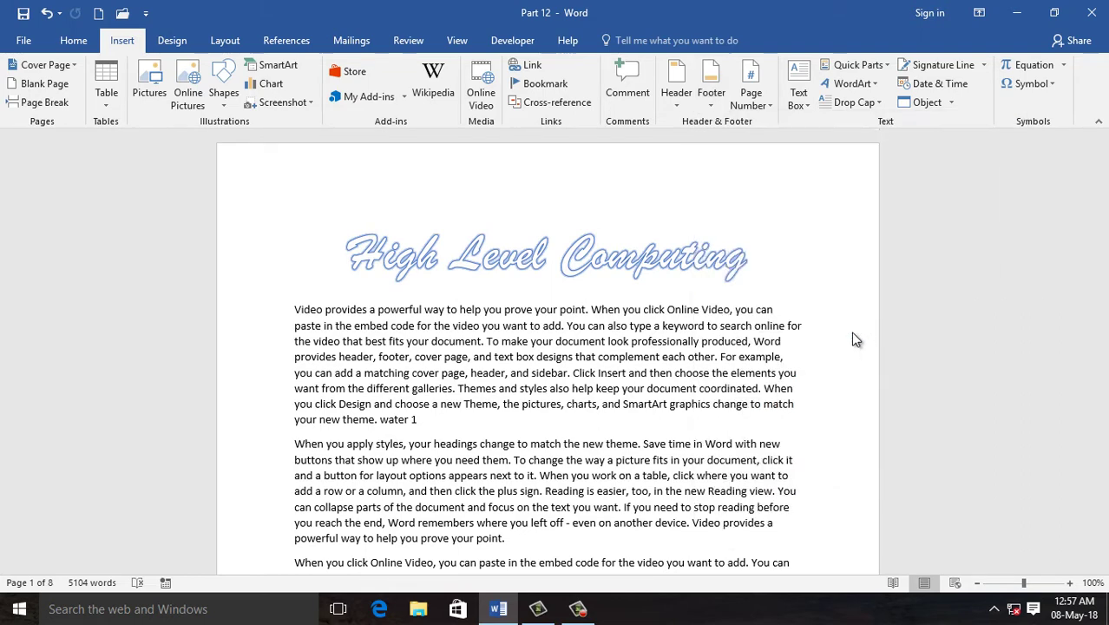
Step: Type 'MS Word2016' in the centre of the Filigree footer and return to the body text
scroll(638, 356, "down", 3)
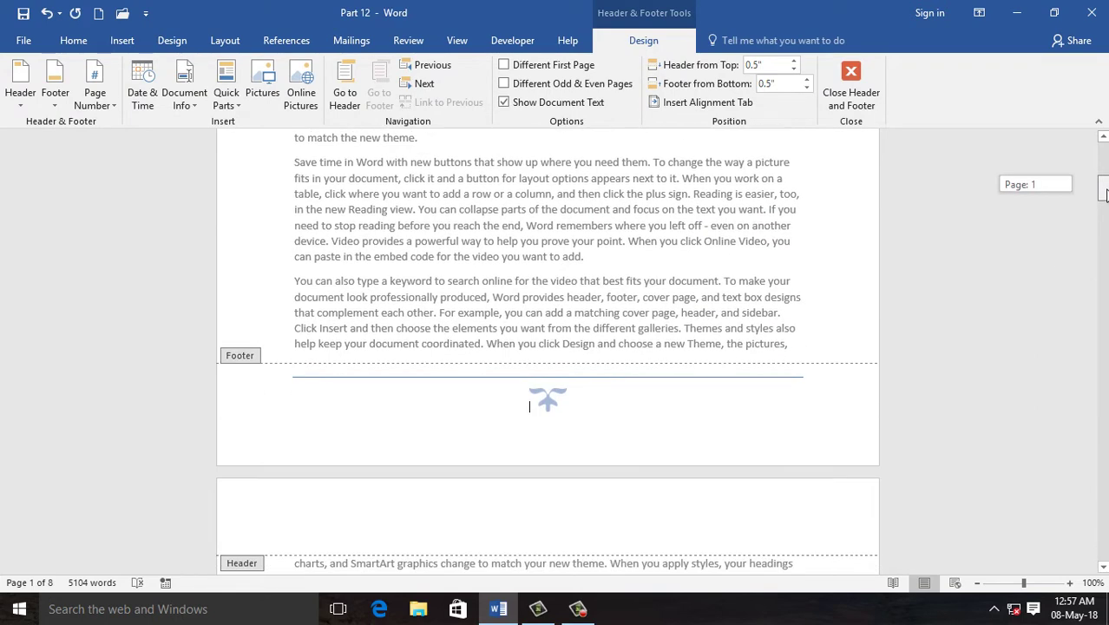
left_click(539, 366)
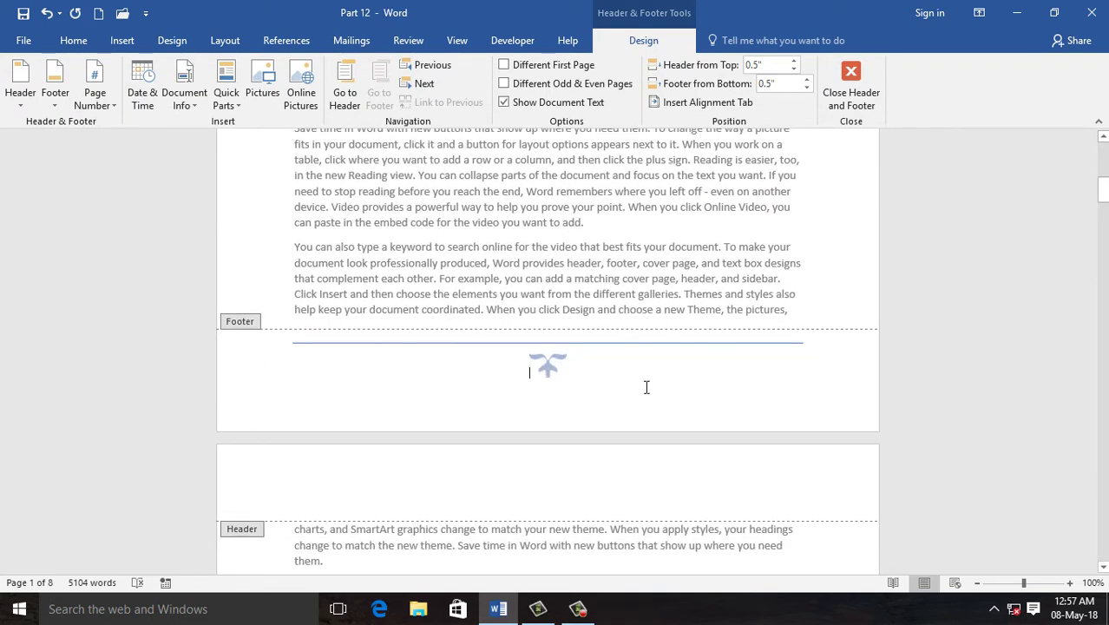
type("MS Word201")
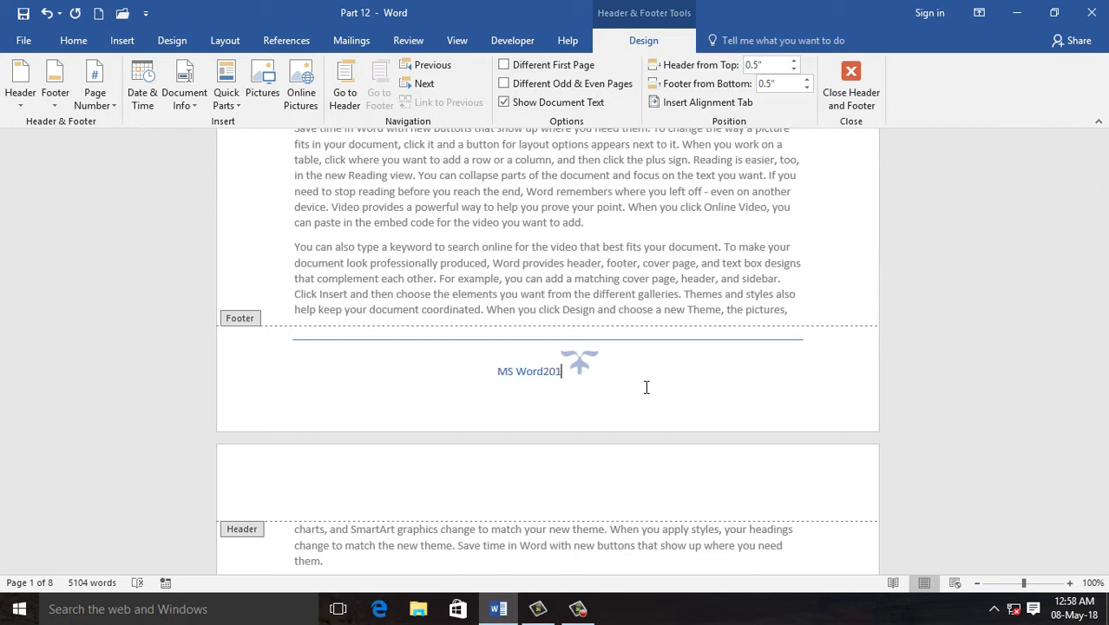
type("6")
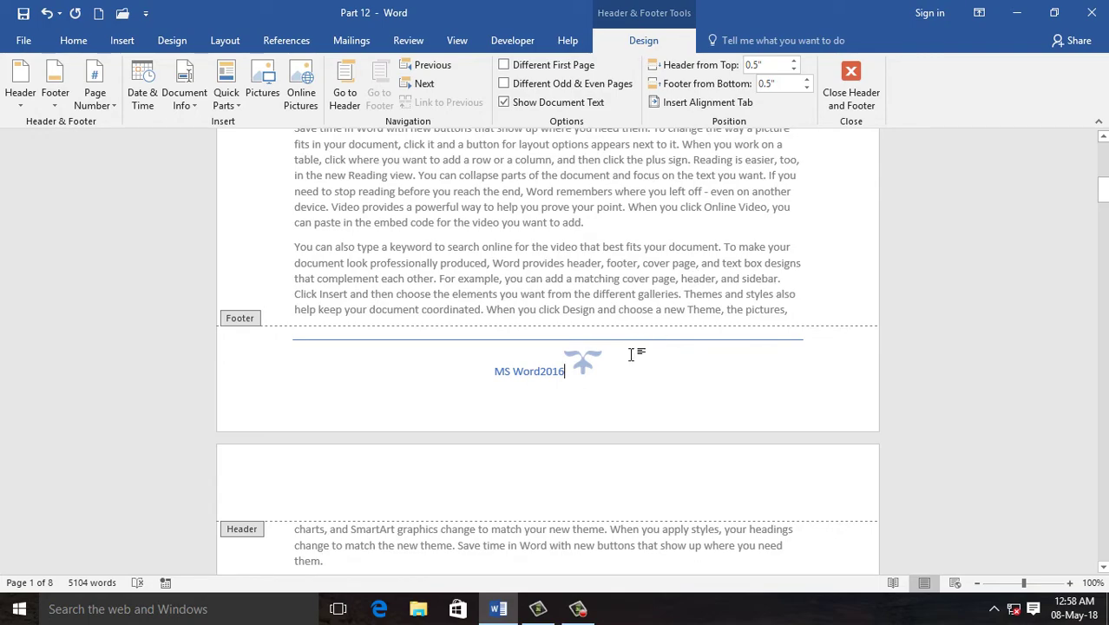
double_click(564, 203)
mouse_move(1103, 189)
left_mouse_down()
mouse_move(1102, 295)
mouse_move(1102, 150)
left_mouse_up()
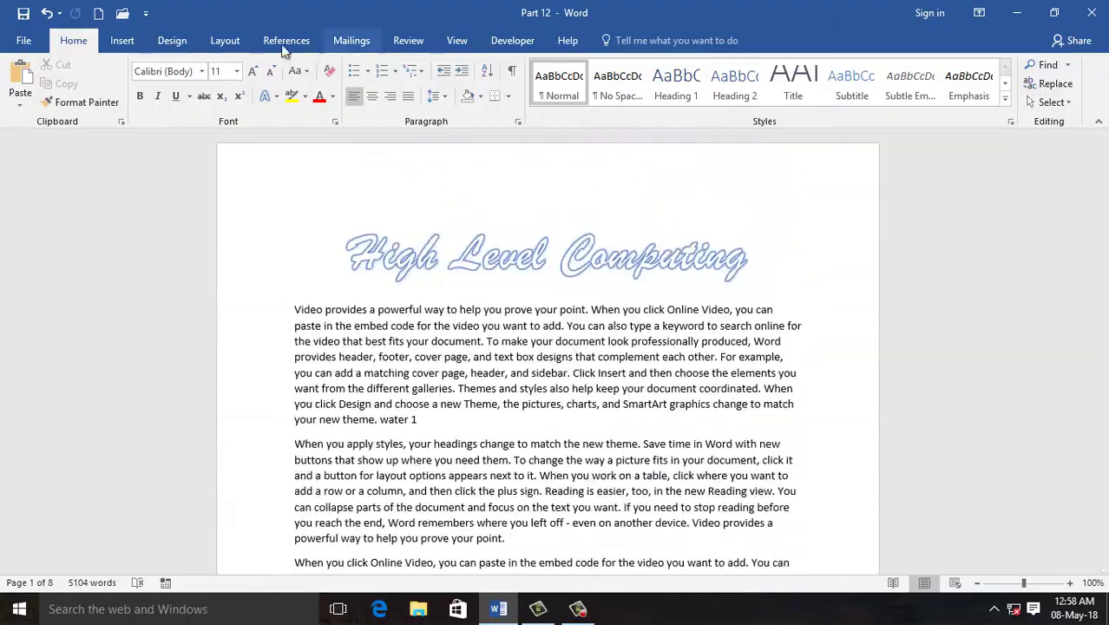
Step: Remove the 'MS Word2016' footer from the document
left_click(126, 40)
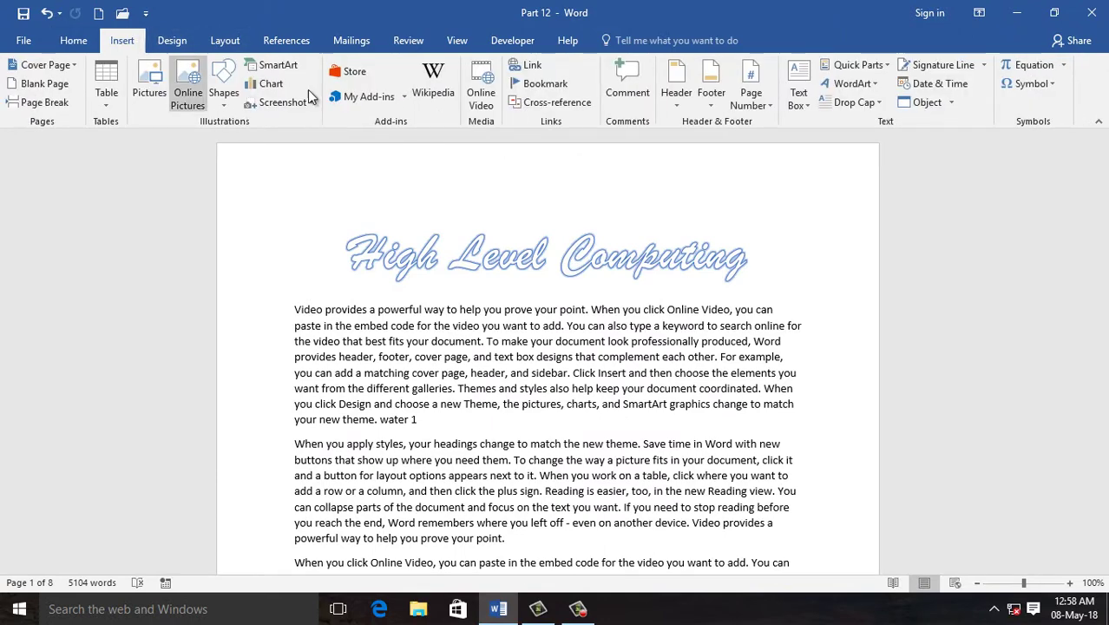
left_click(709, 102)
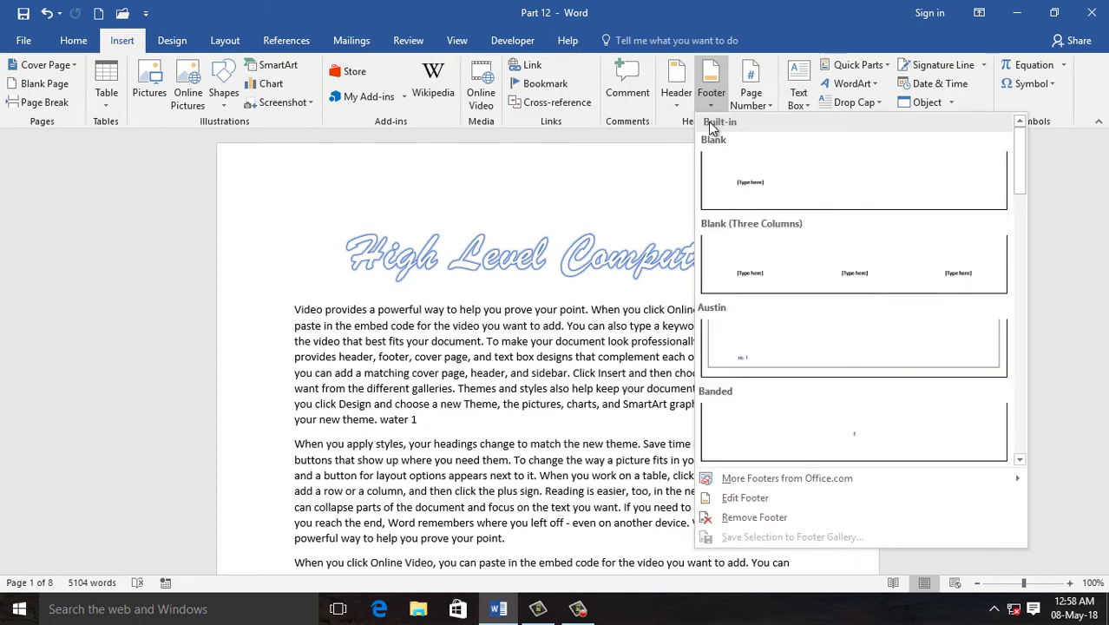
left_click(754, 517)
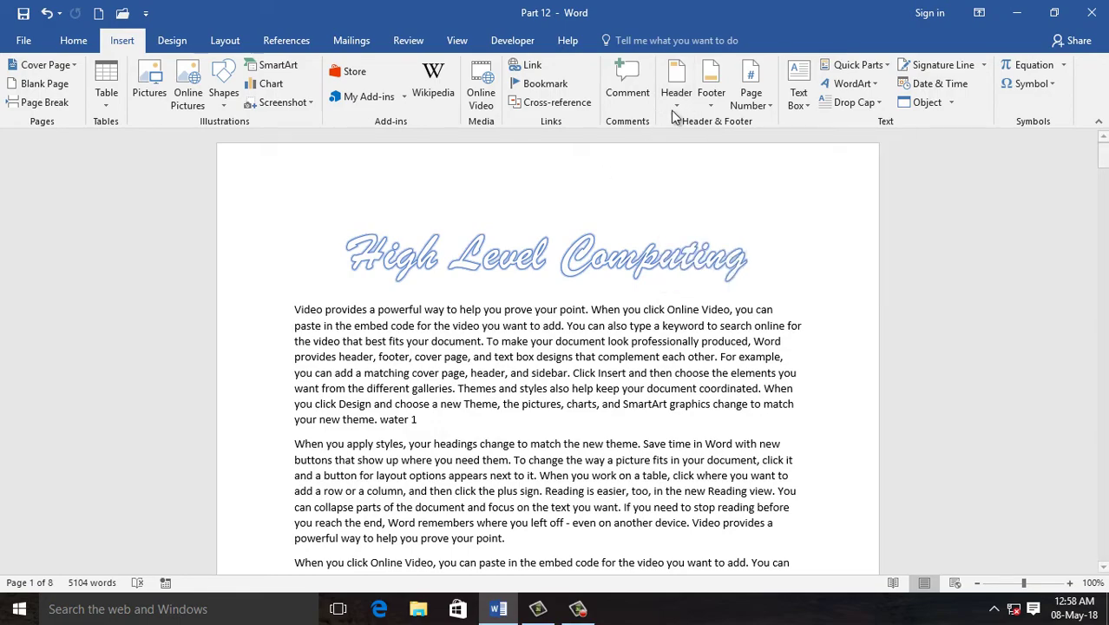
Step: Browse More Headers and More Footers from Office.com without choosing any design
left_click(673, 92)
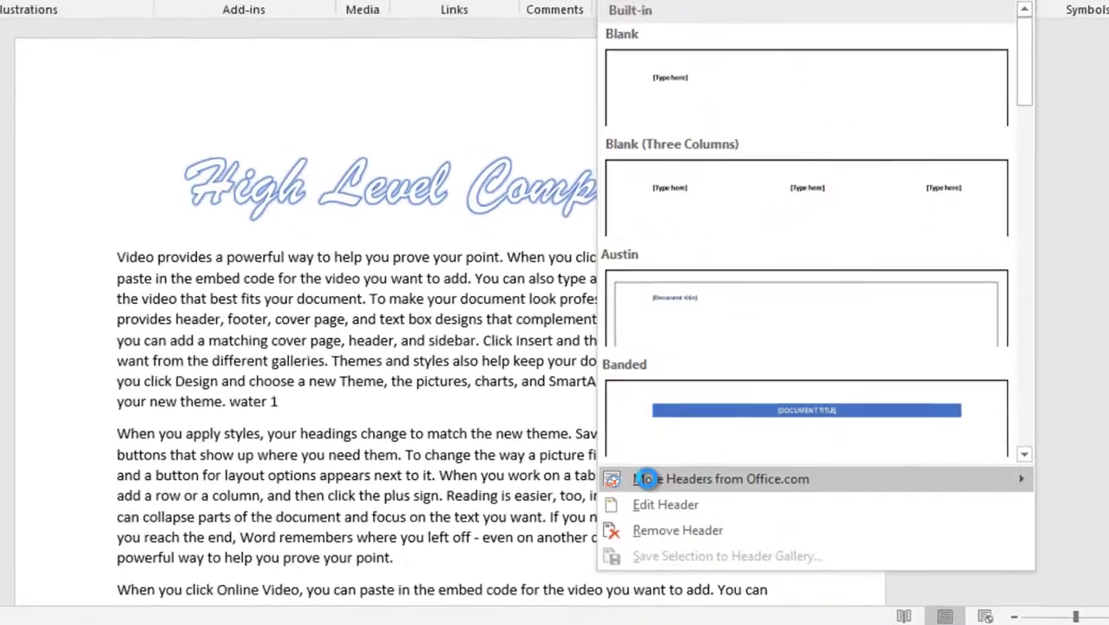
mouse_move(686, 473)
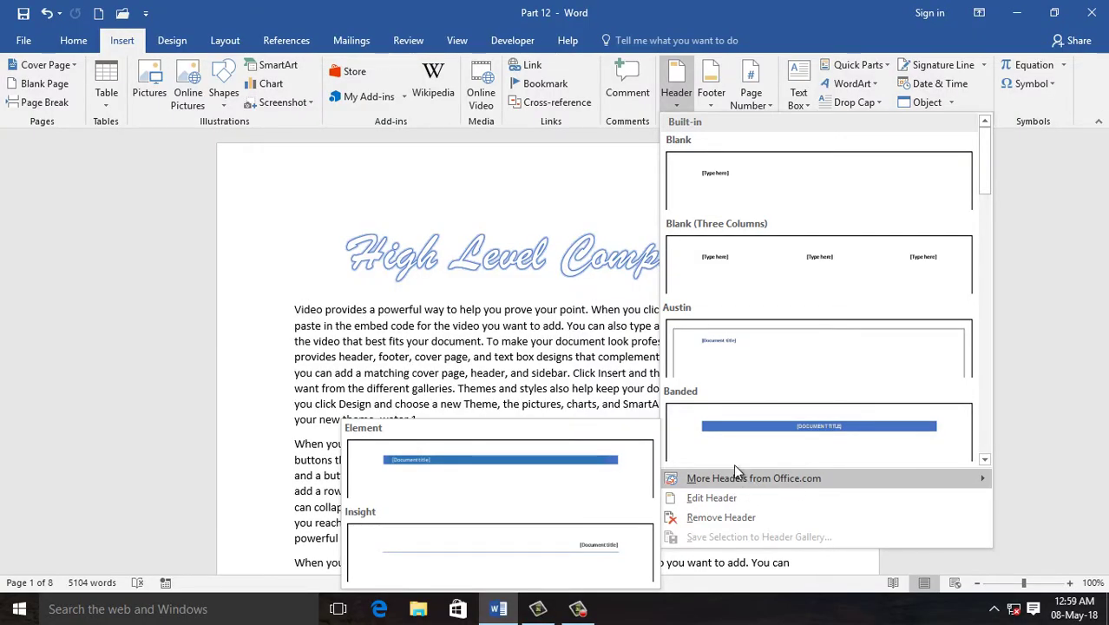
left_click(625, 156)
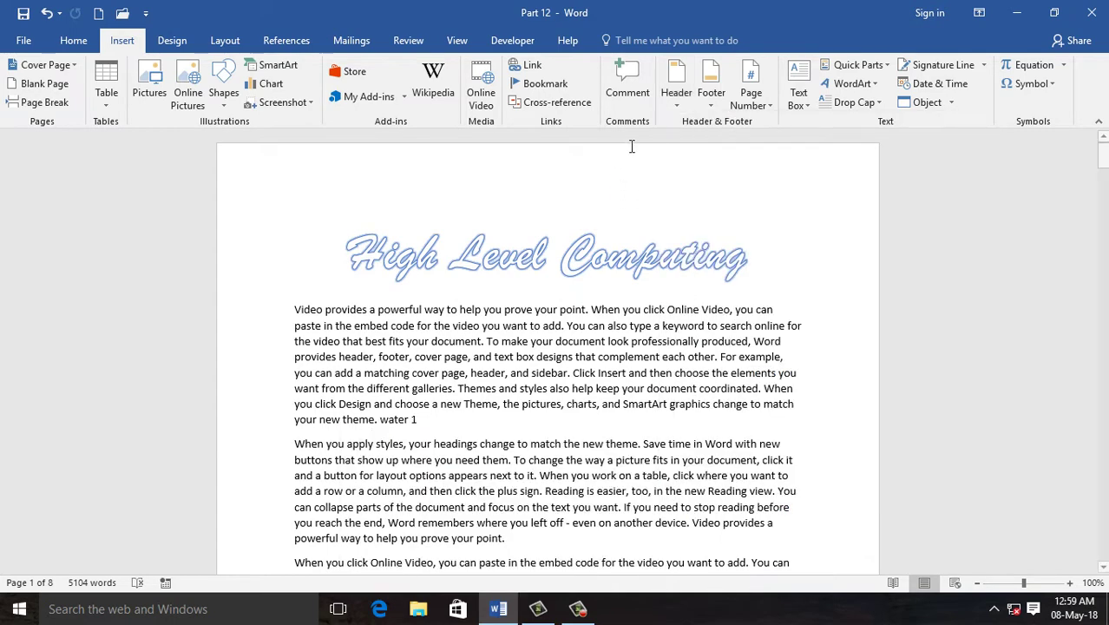
left_click(711, 104)
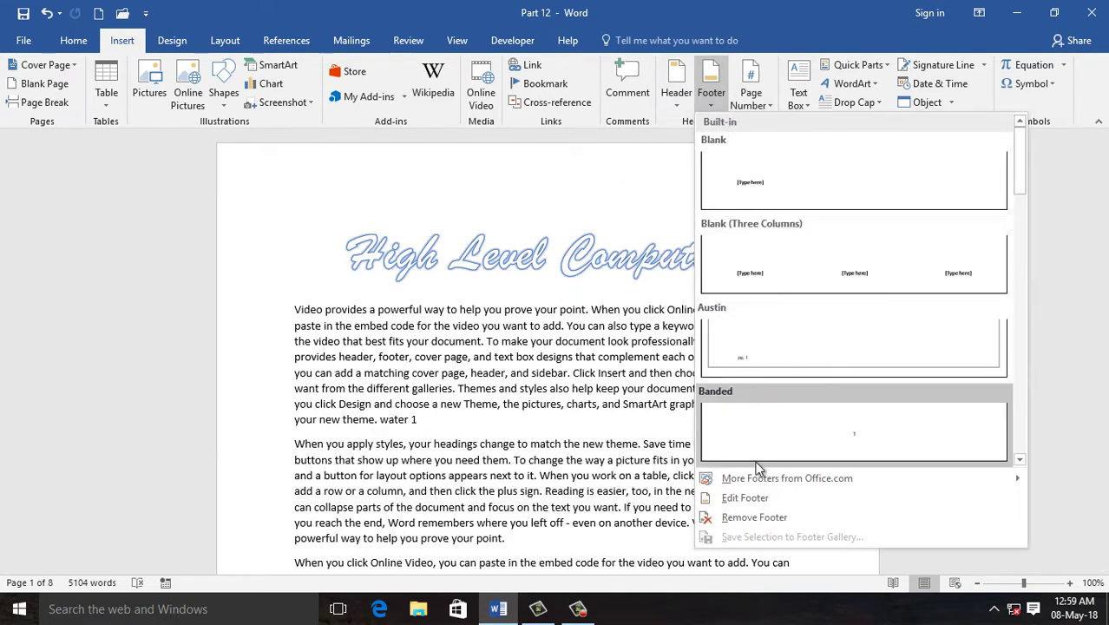
mouse_move(800, 478)
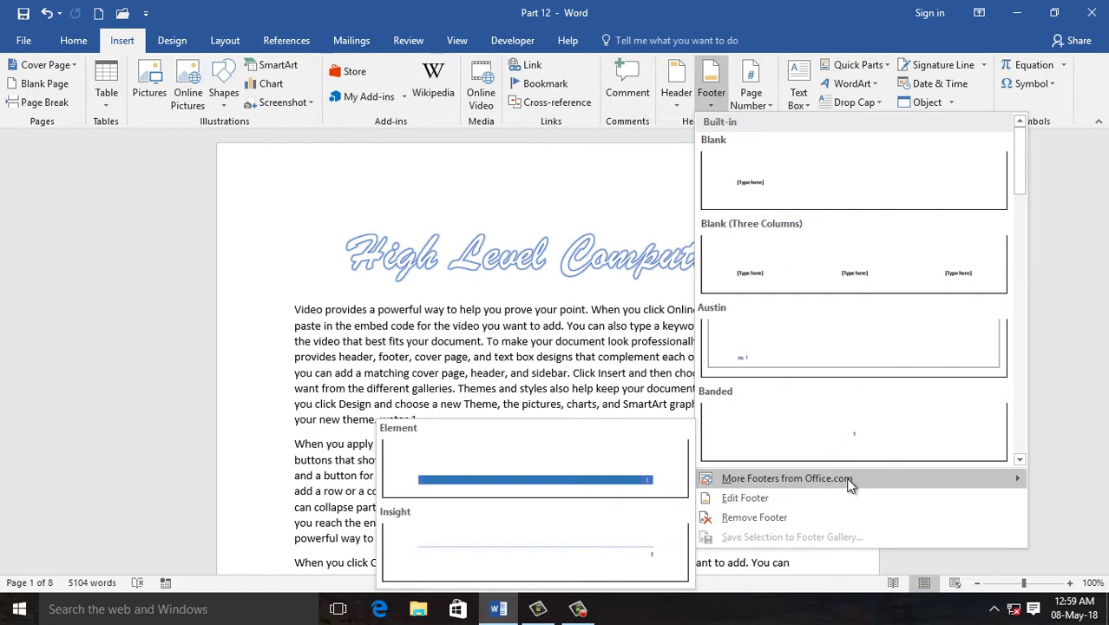
left_click(709, 105)
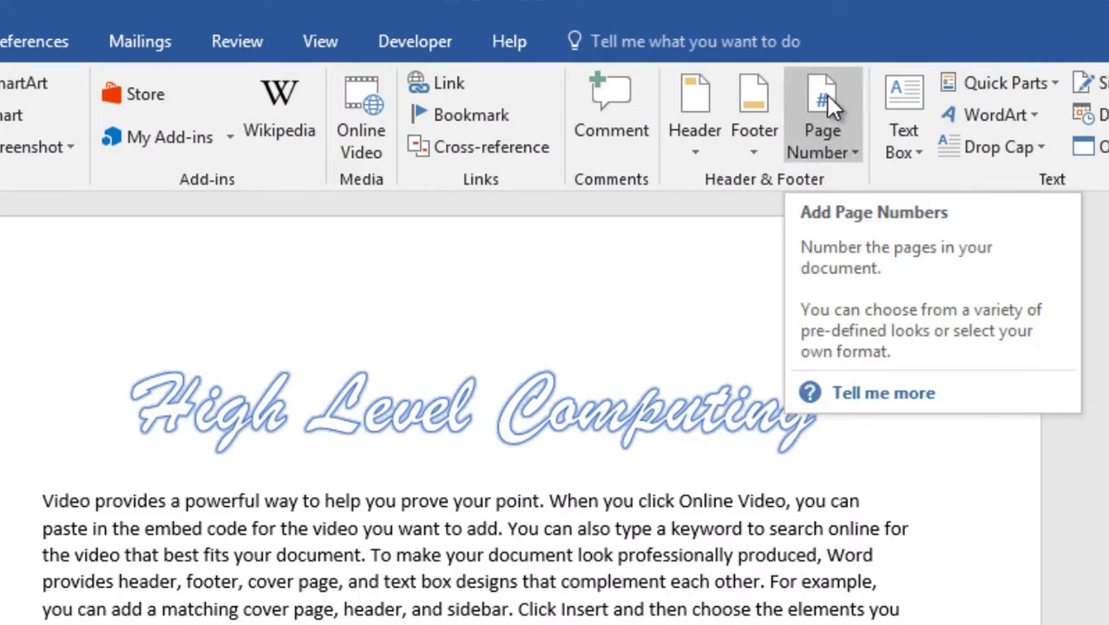
Step: Add a Plain Number 1 page number at the top left and return to the body text
left_click(852, 153)
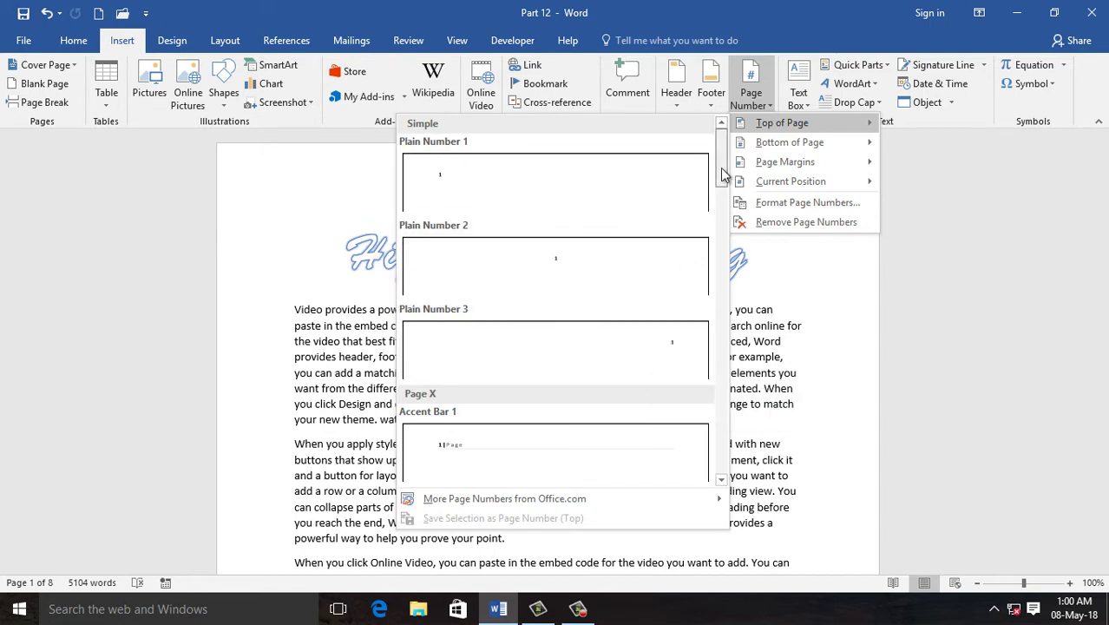
mouse_move(722, 174)
left_mouse_down()
mouse_move(720, 249)
mouse_move(722, 139)
left_mouse_up()
left_click(486, 185)
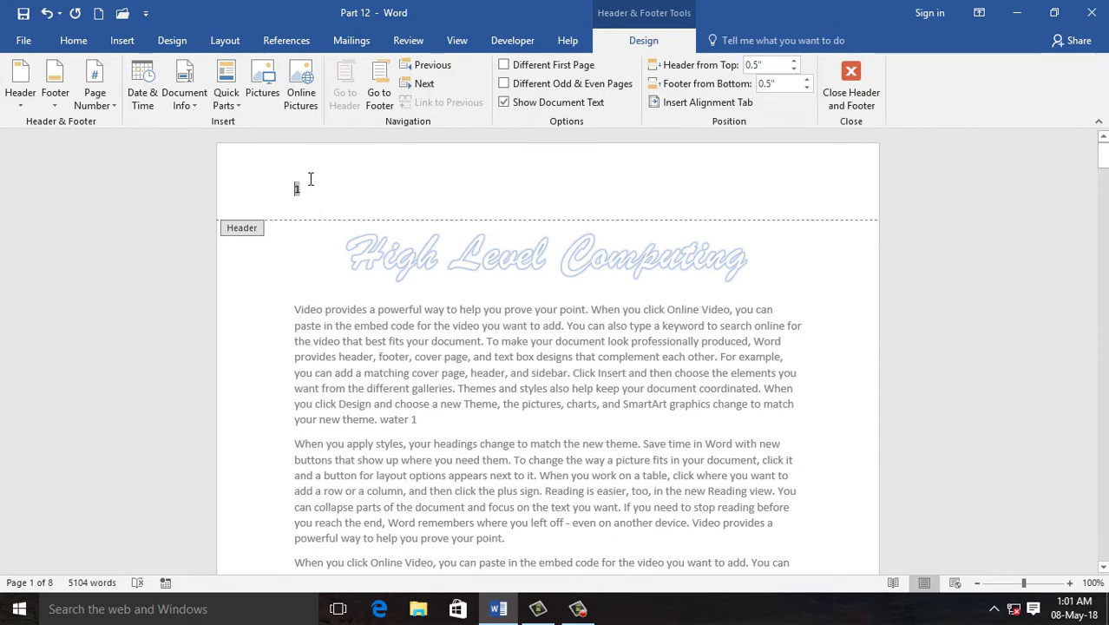
double_click(561, 355)
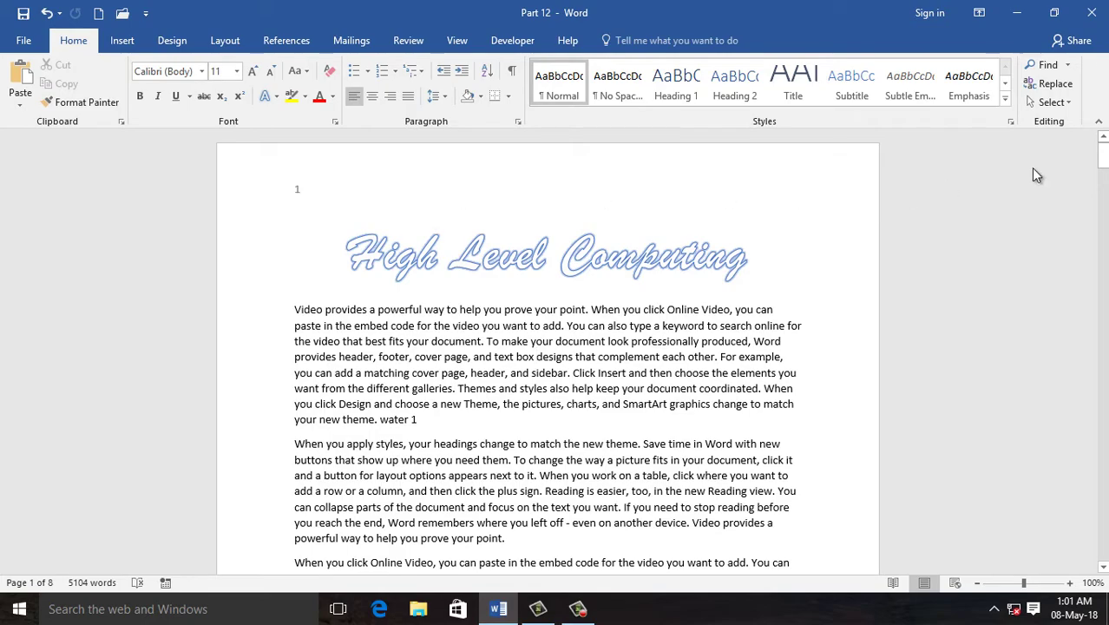
left_click_drag(1102, 156, 1104, 198)
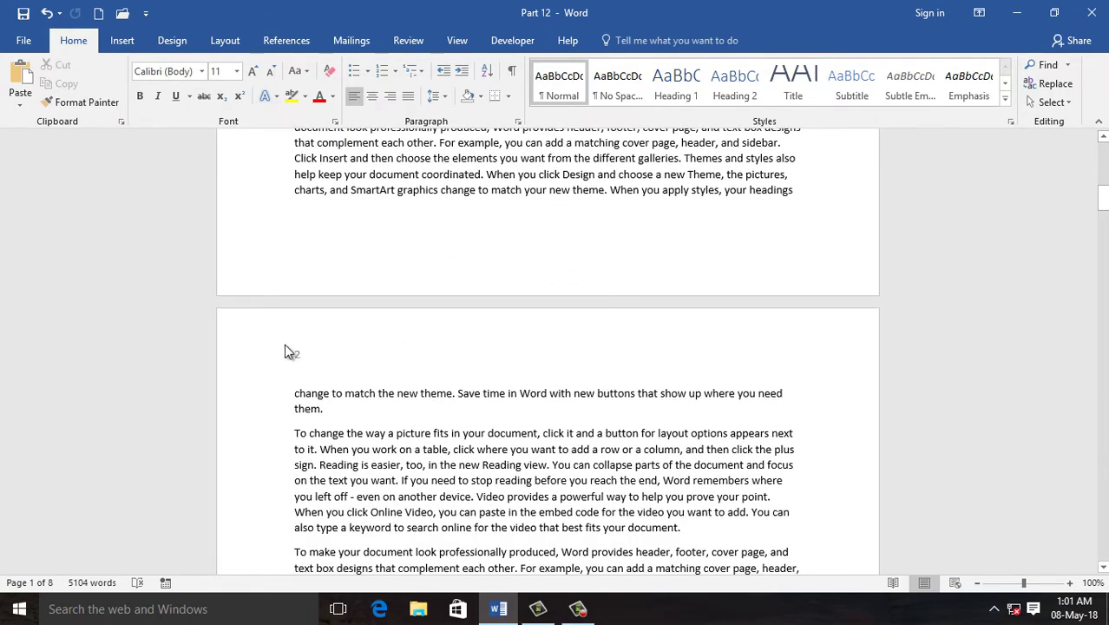
mouse_move(1104, 198)
left_mouse_down()
mouse_move(1103, 335)
mouse_move(1103, 148)
left_mouse_up()
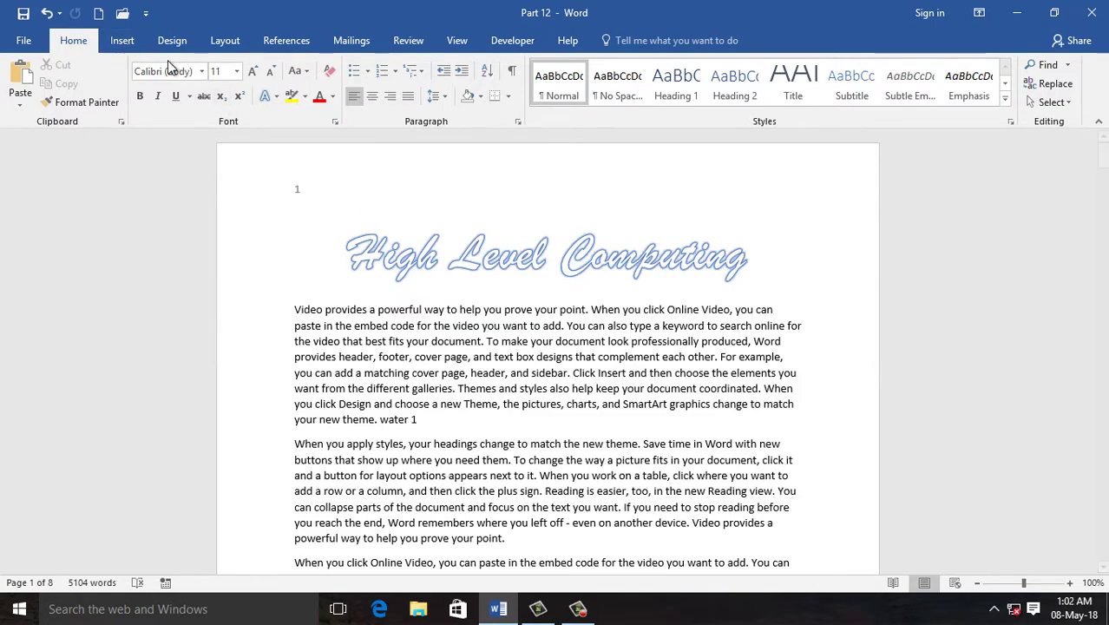
Step: Remove the existing top-of-page page numbers
left_click(123, 41)
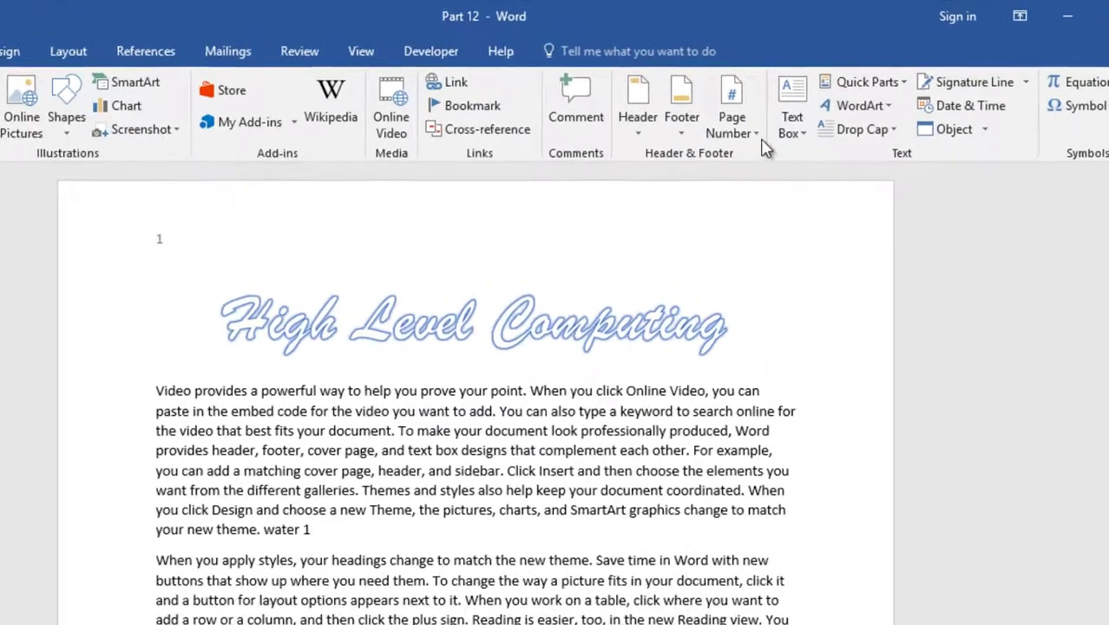
left_click(744, 111)
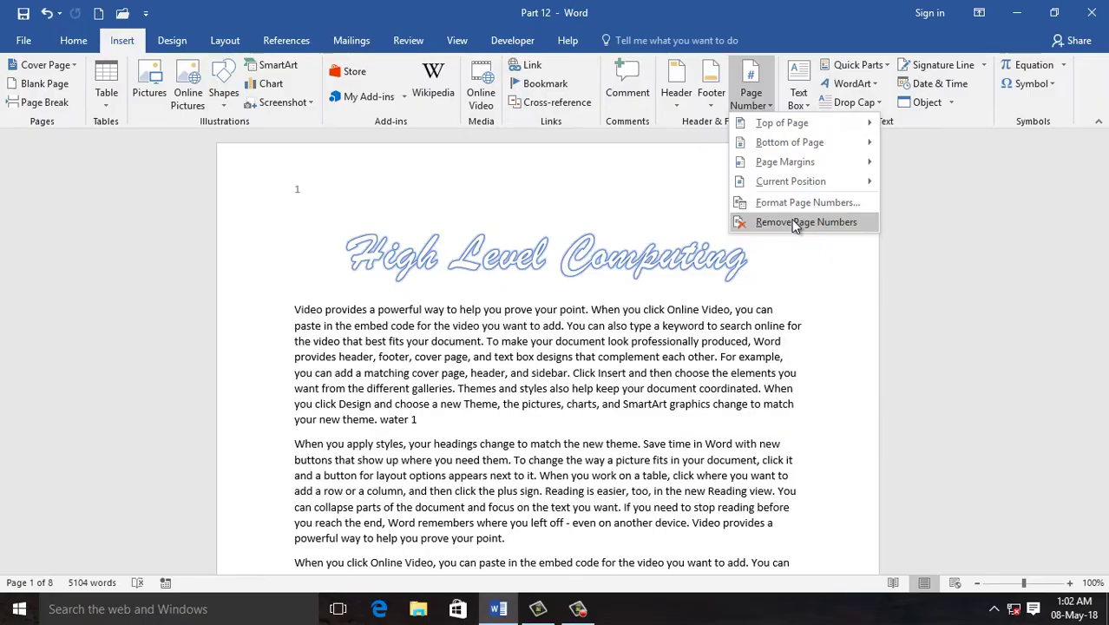
left_click(775, 391)
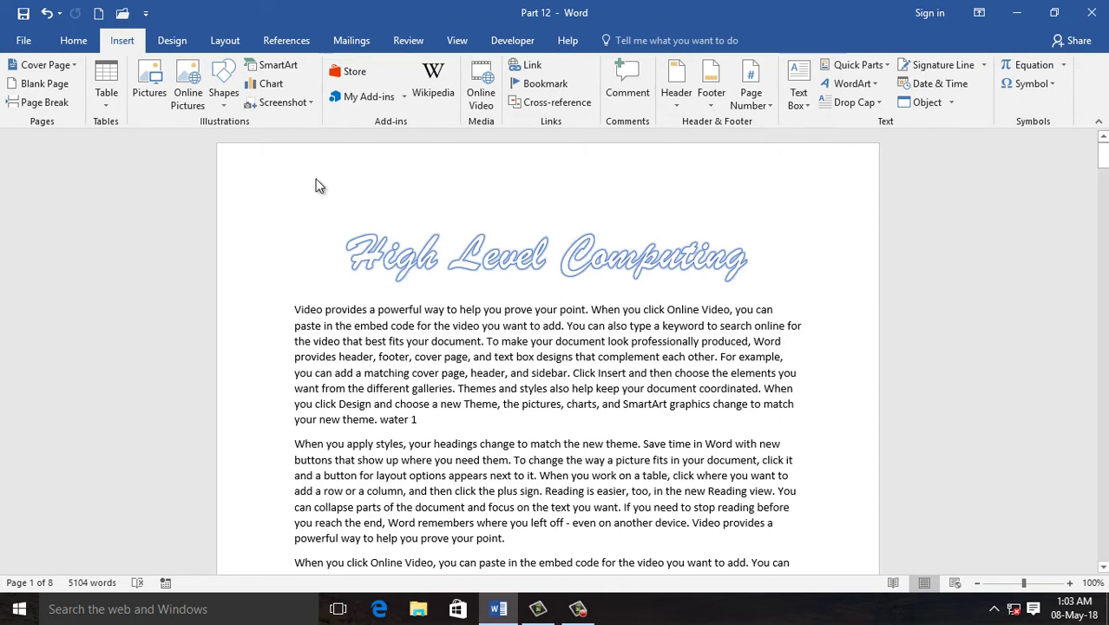
Step: Add a centred Plain Number 2 page number at the bottom of each page
left_click(769, 108)
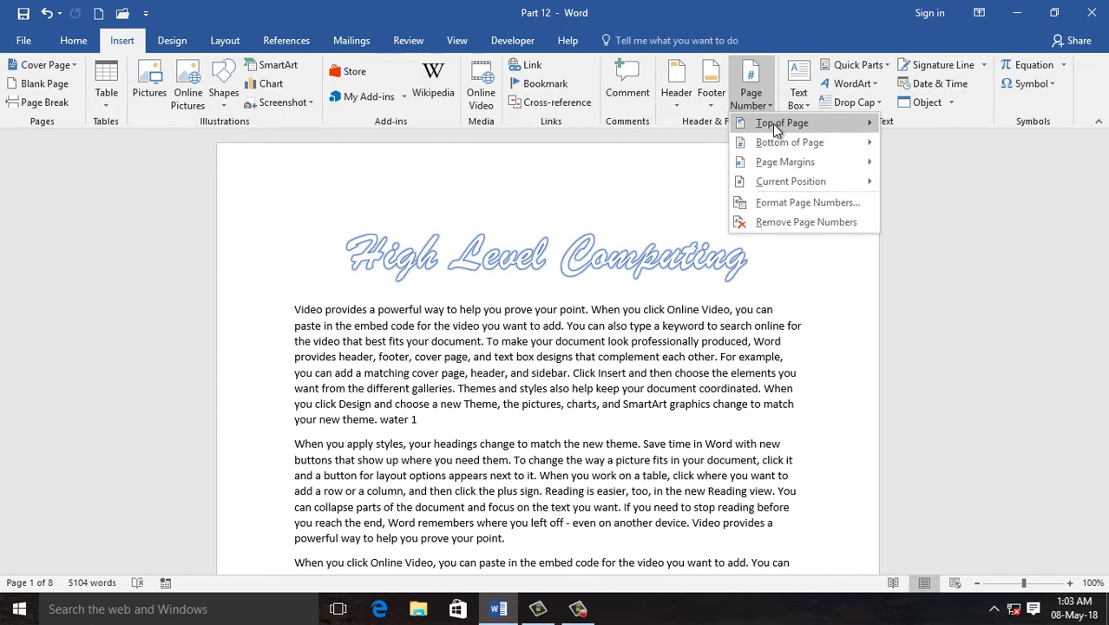
mouse_move(783, 129)
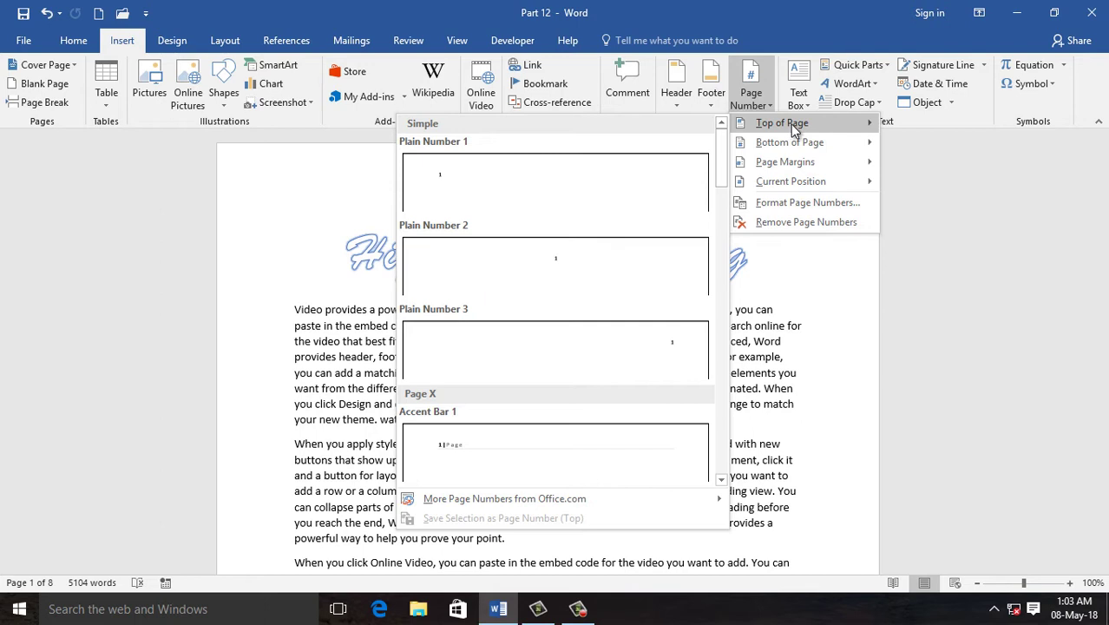
mouse_move(793, 147)
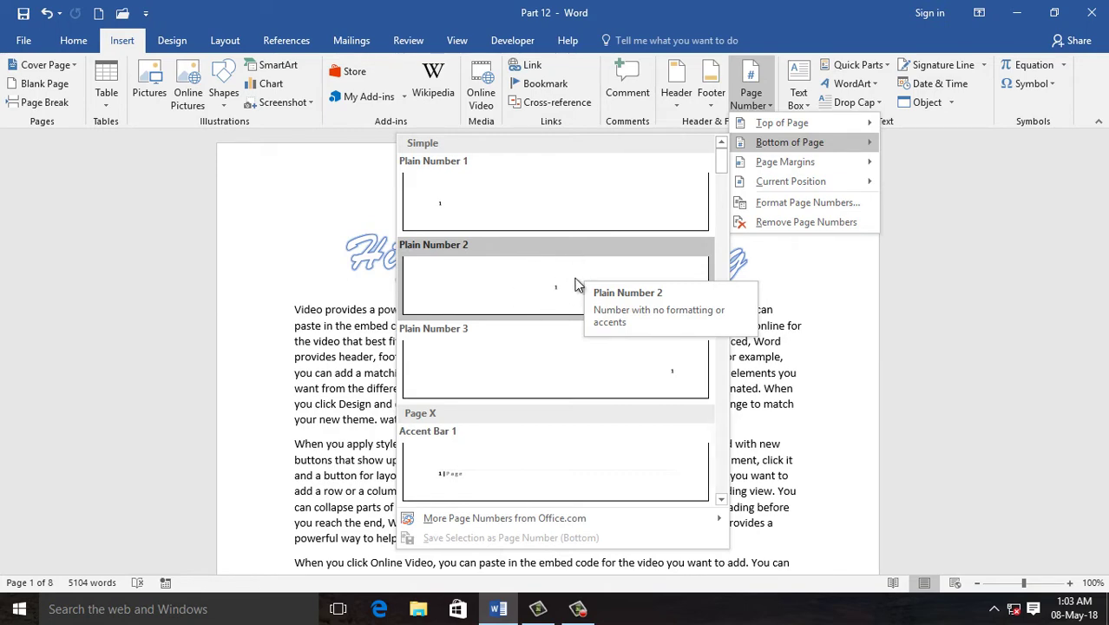
left_click(568, 291)
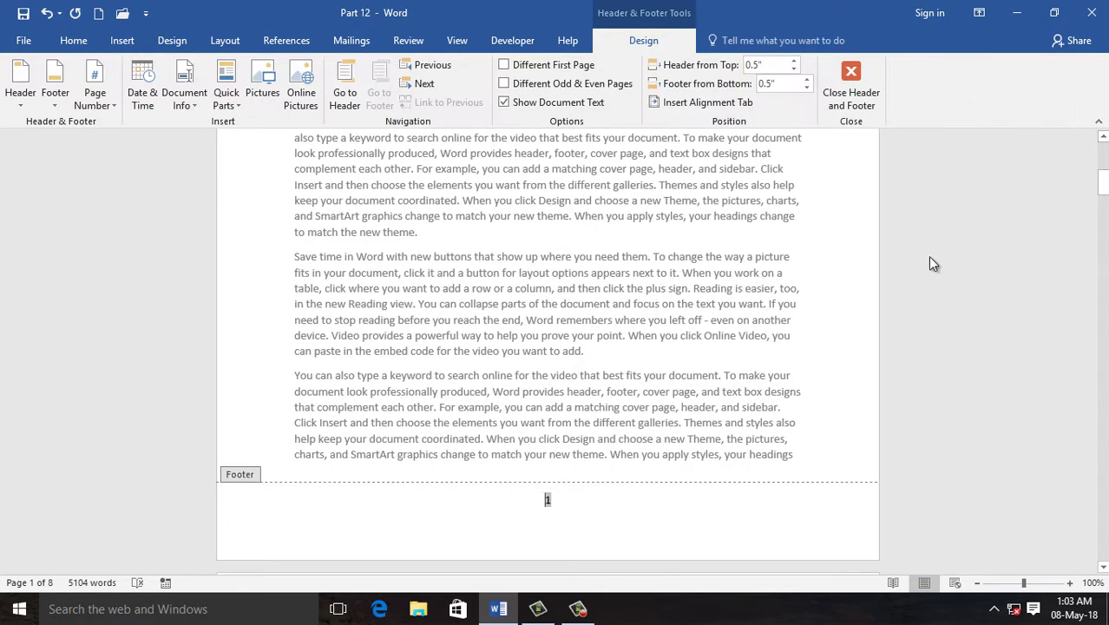
left_click_drag(1102, 181, 1102, 193)
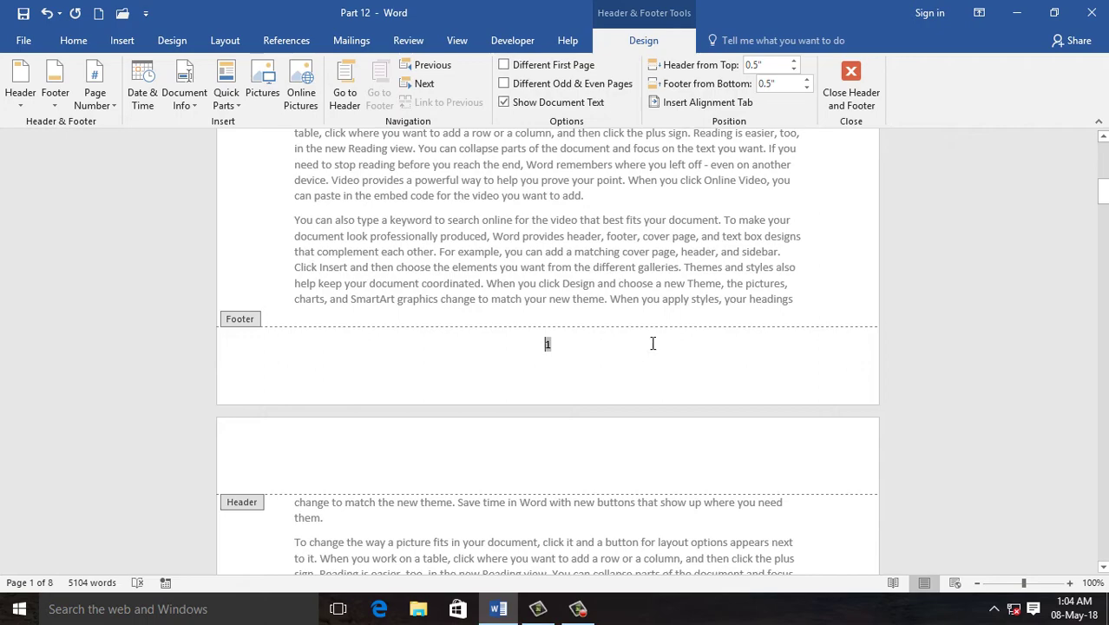
mouse_move(1102, 191)
left_mouse_down()
mouse_move(1104, 285)
mouse_move(1103, 155)
left_mouse_up()
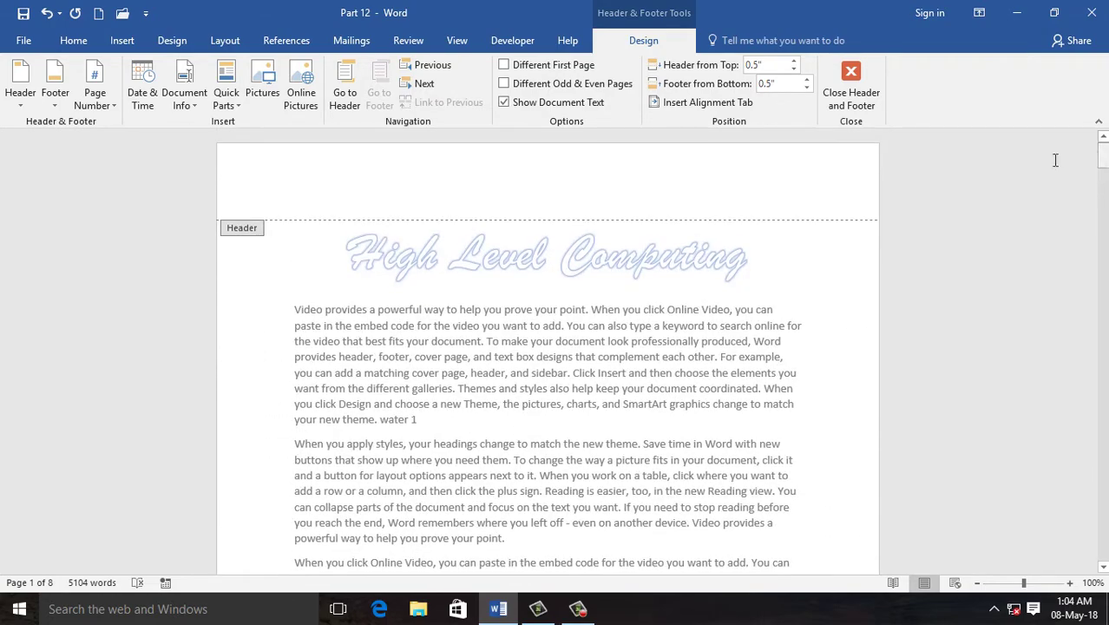
Step: Add an Accent Bar, Right page number reading 'Page | 1' in the right margin
double_click(577, 357)
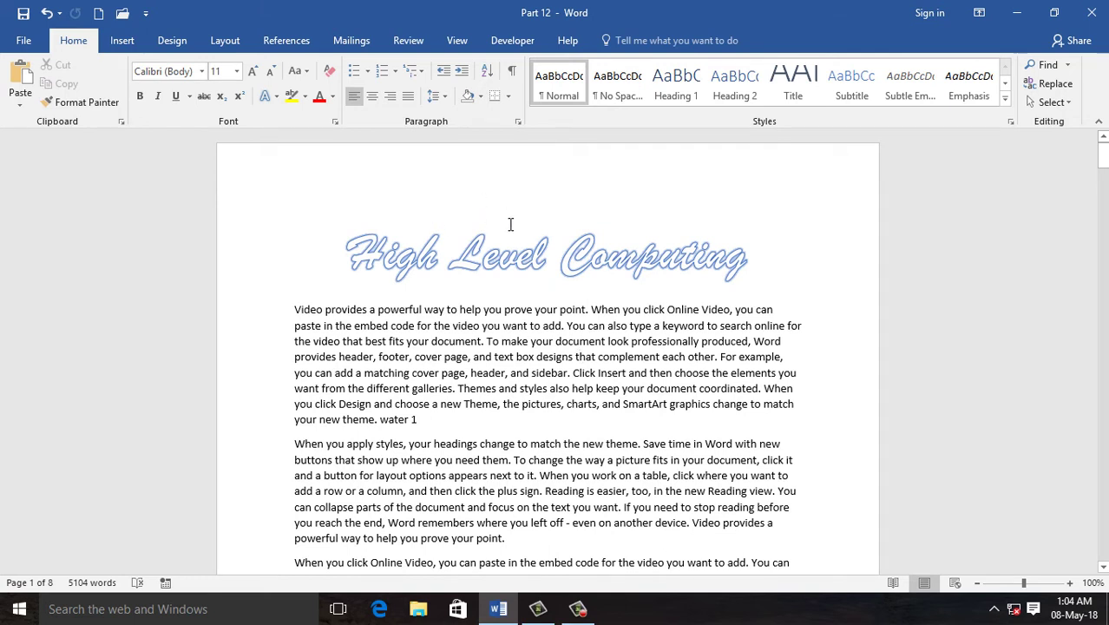
scroll(765, 121, "down", 1)
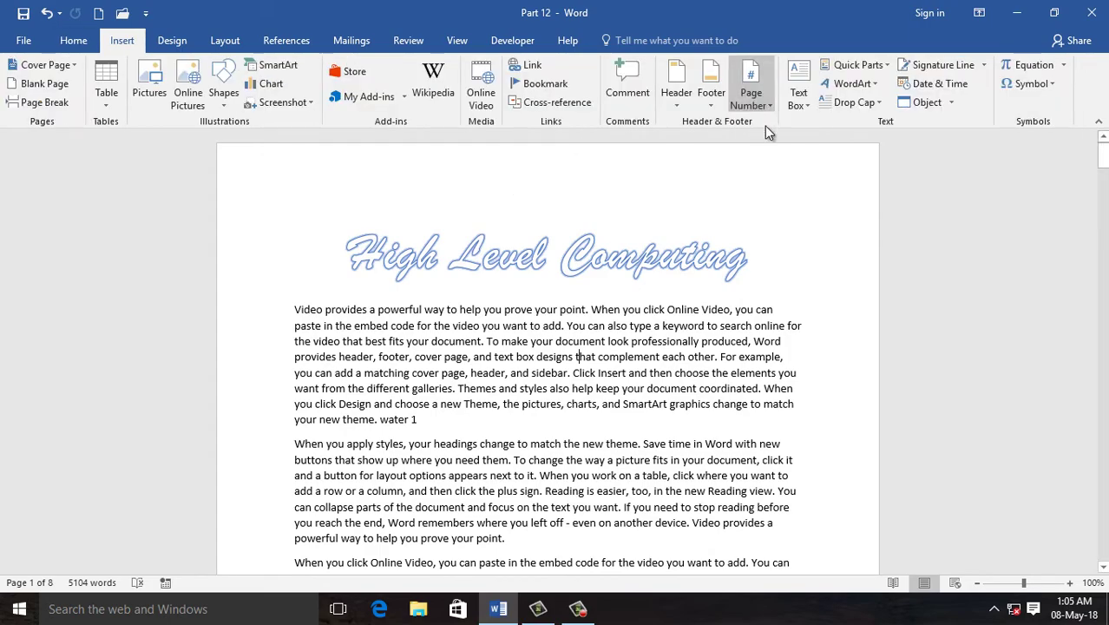
left_click(772, 107)
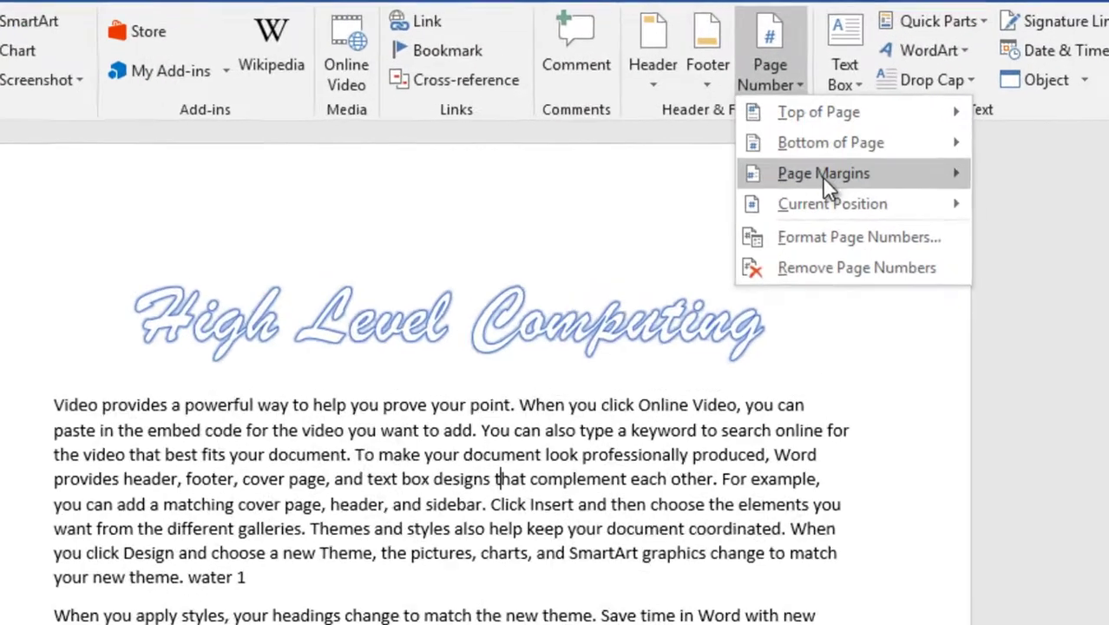
mouse_move(772, 163)
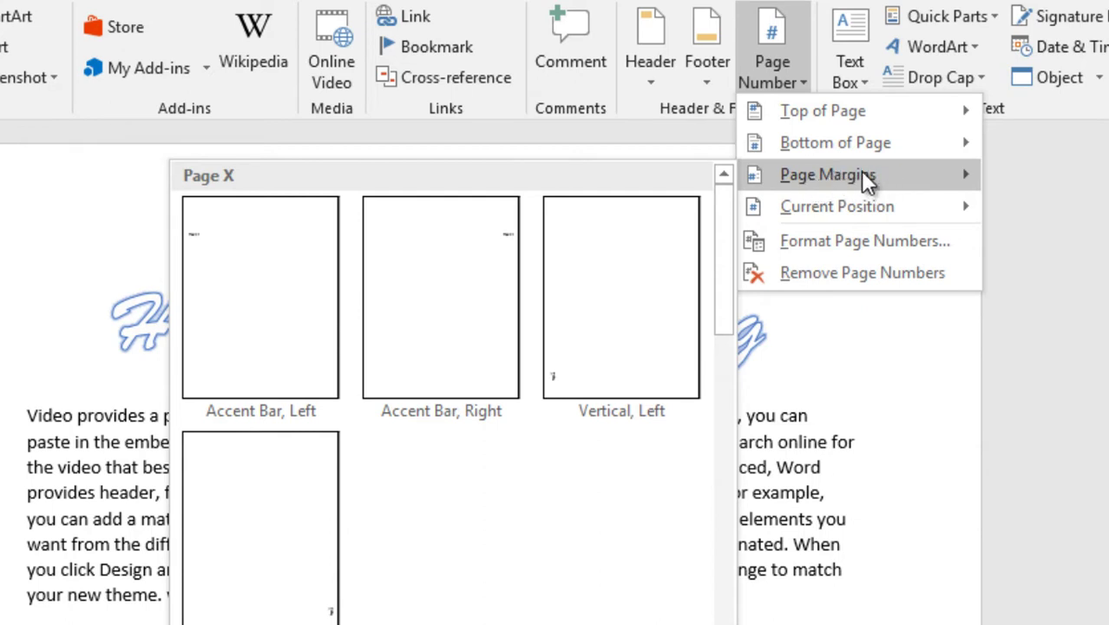
left_click(478, 304)
double_click(585, 356)
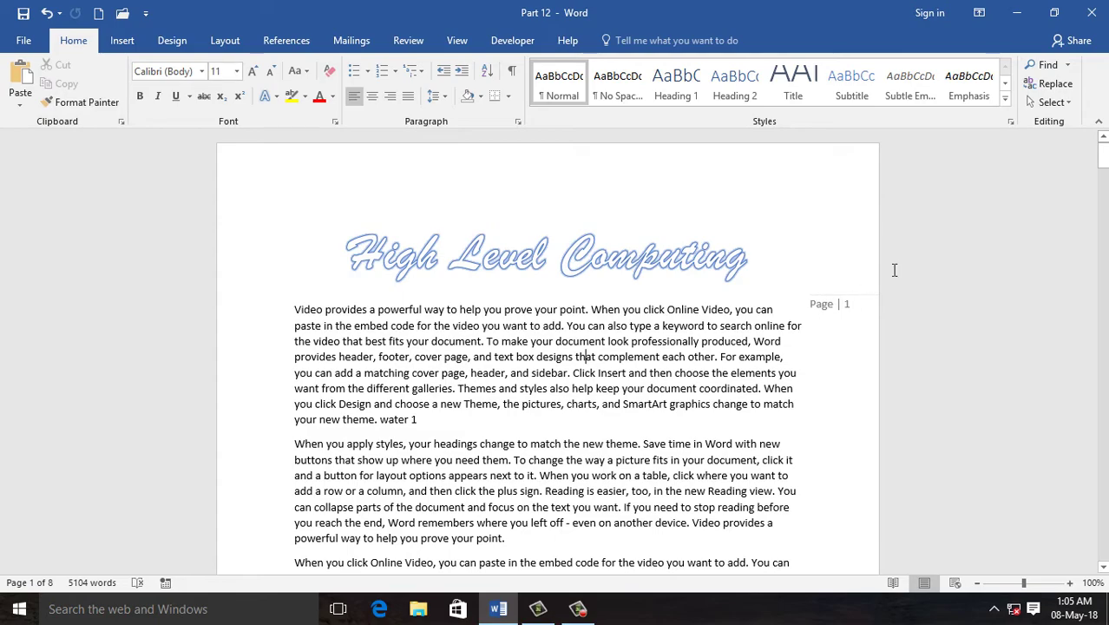
mouse_move(1103, 160)
left_mouse_down()
mouse_move(1103, 231)
mouse_move(1103, 156)
left_mouse_up()
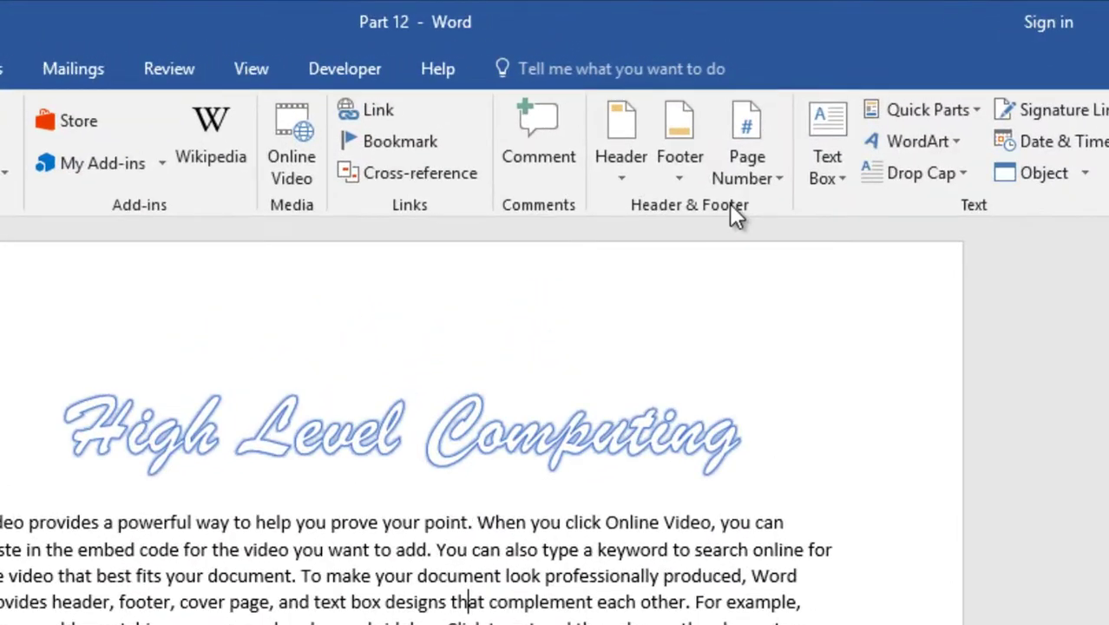
Step: Remove the Accent Bar margin page number
left_click(770, 176)
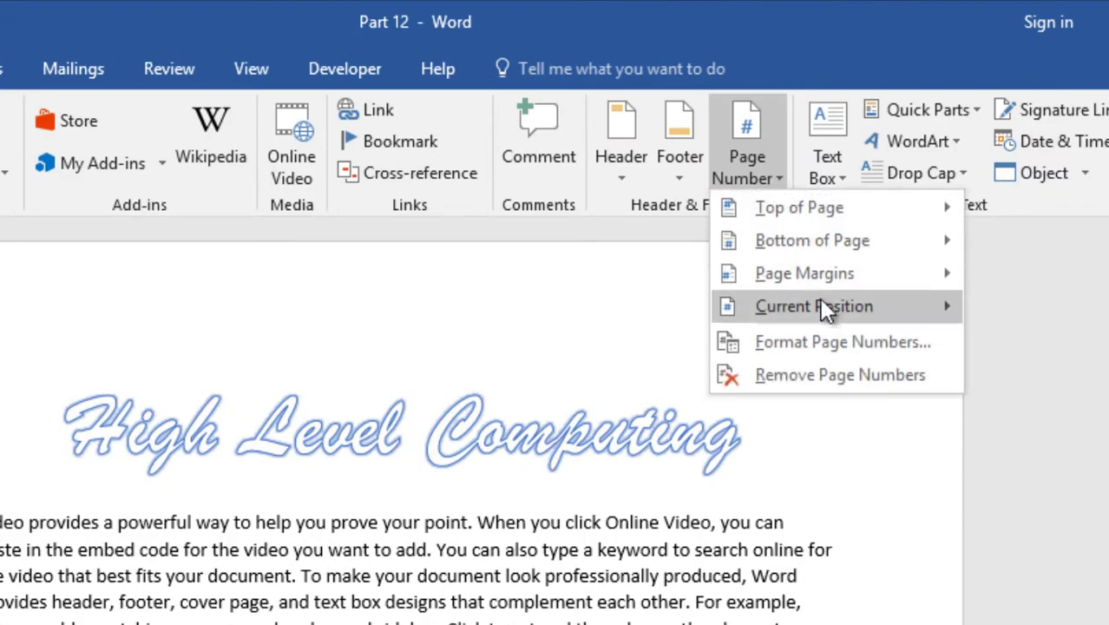
mouse_move(791, 308)
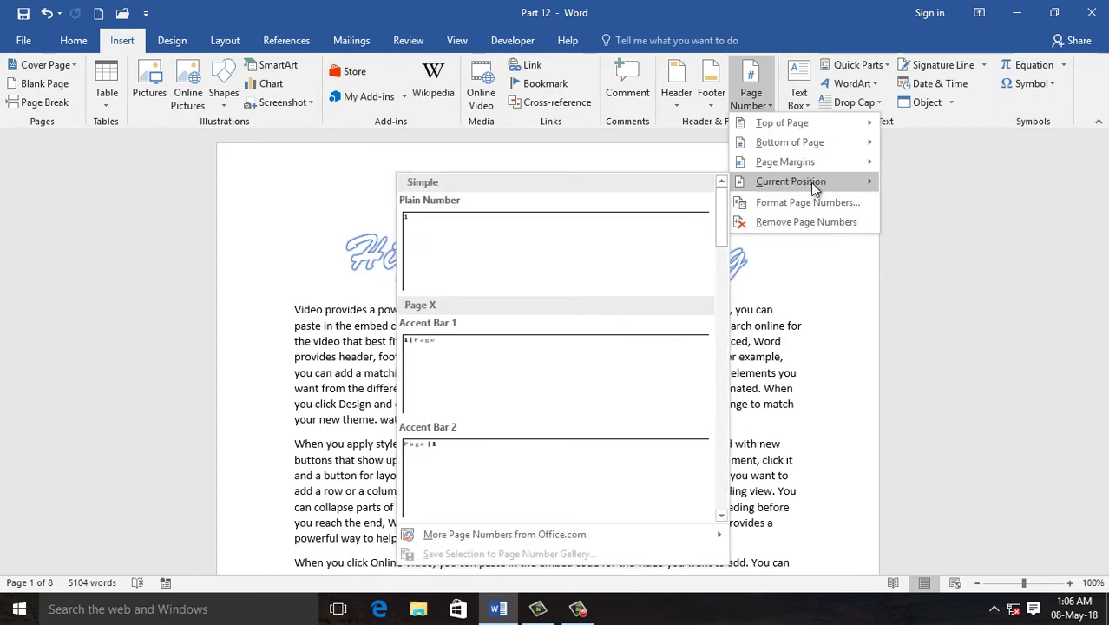
left_click(694, 164)
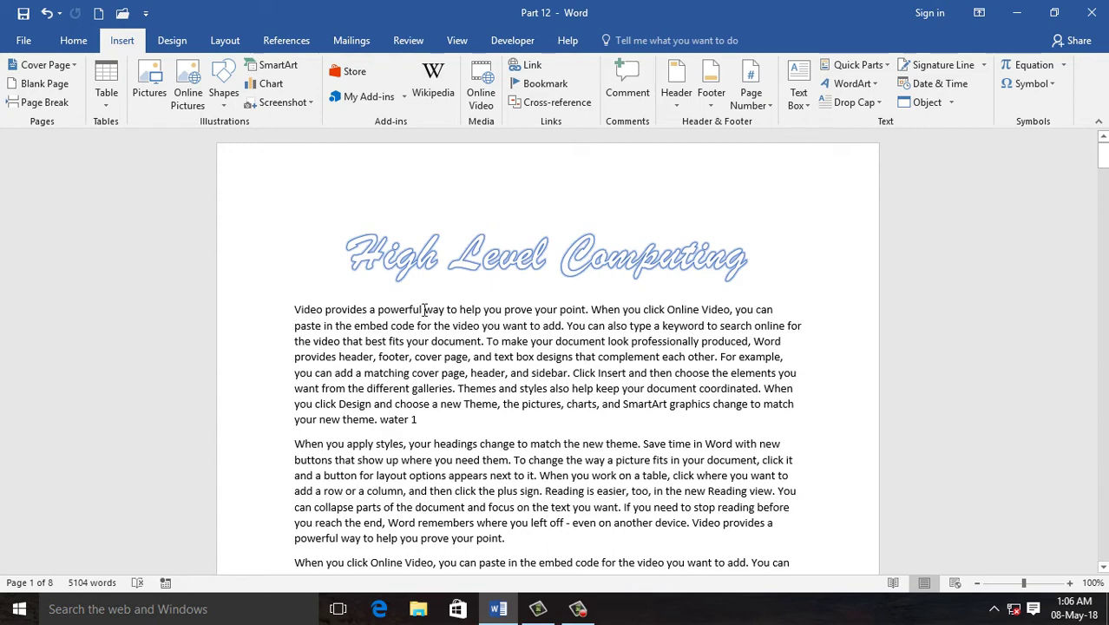
Step: Insert a Plain Number page number at the current position right after 'powerful'
left_click(771, 108)
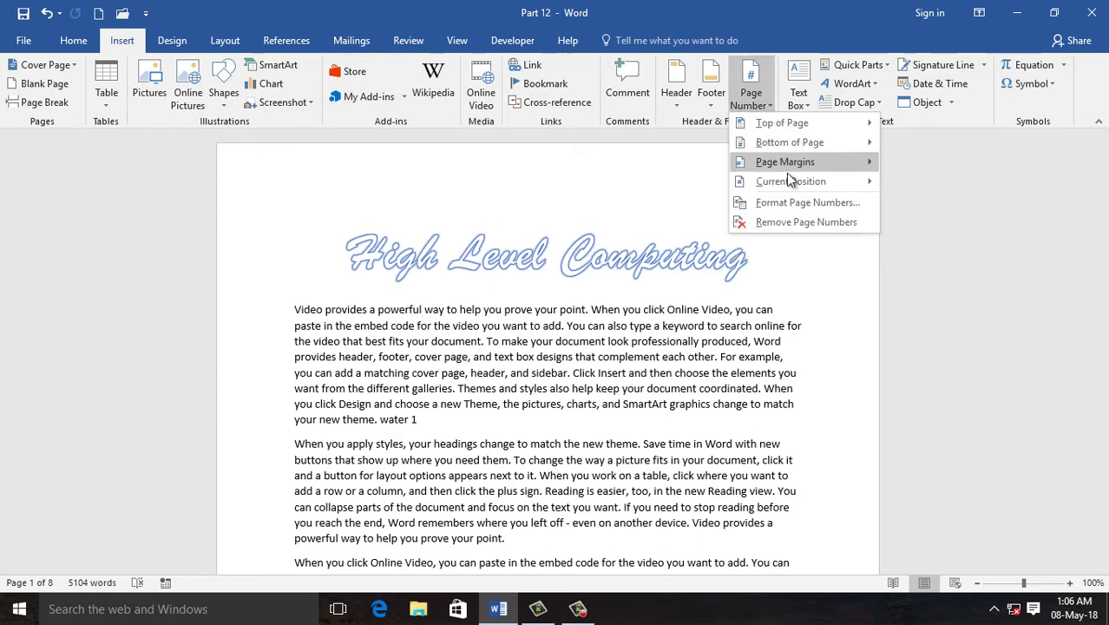
mouse_move(792, 183)
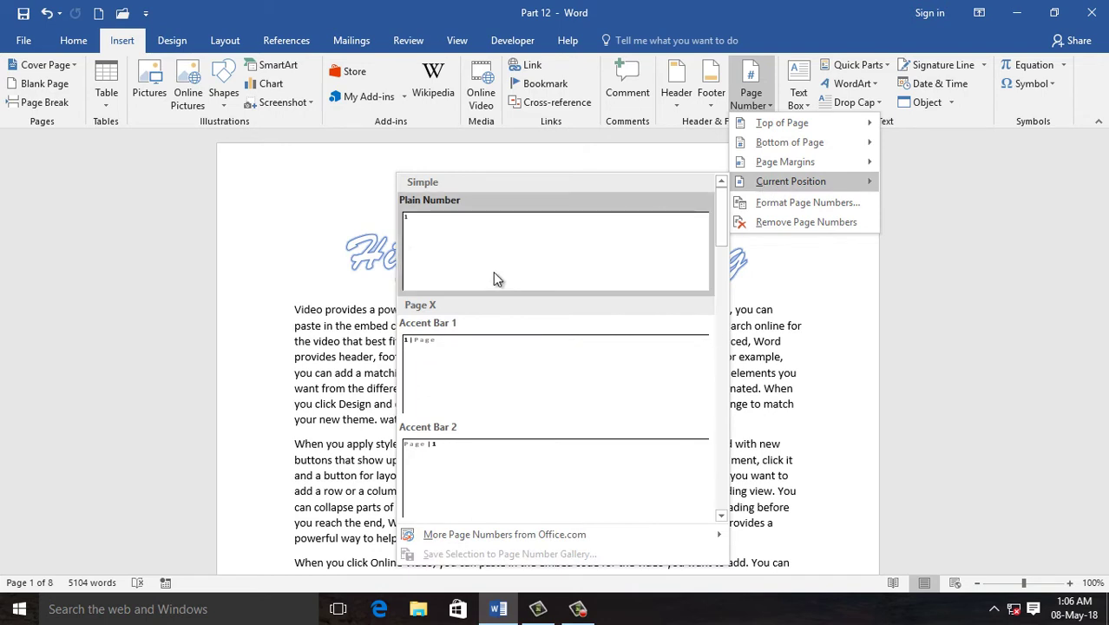
left_click(554, 252)
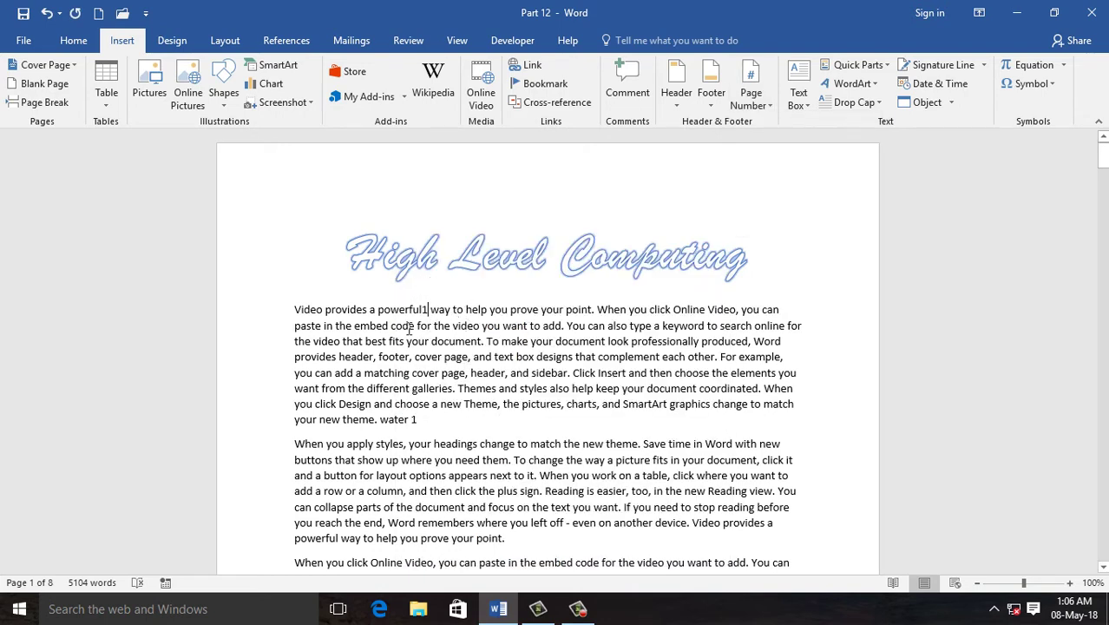
left_click(750, 94)
mouse_move(802, 125)
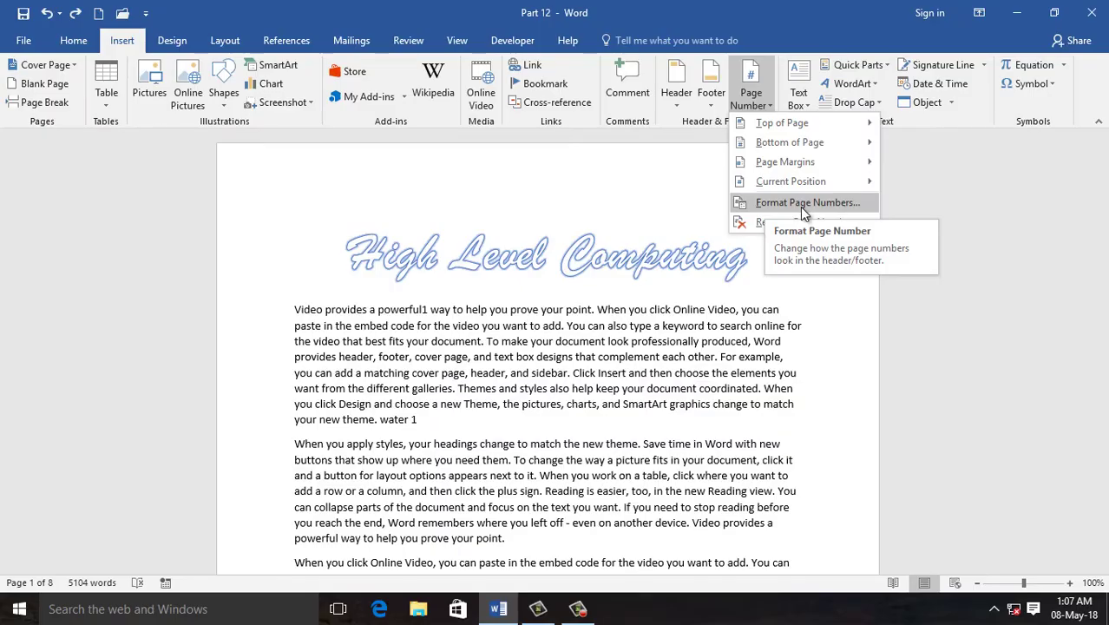
left_click(803, 209)
left_click_drag(532, 187, 676, 200)
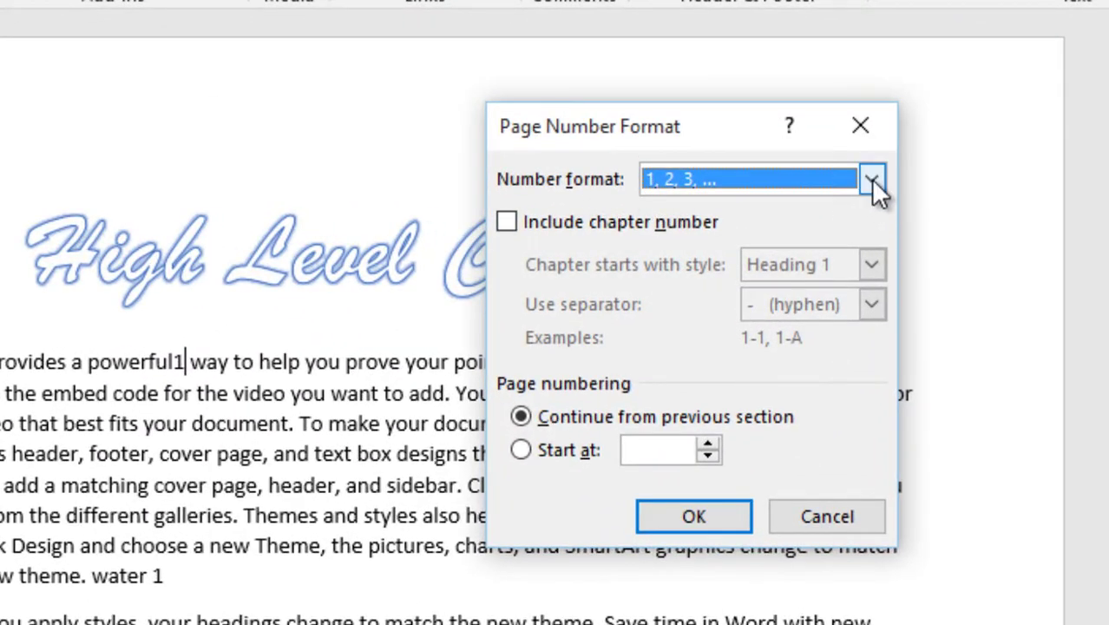
left_click(872, 180)
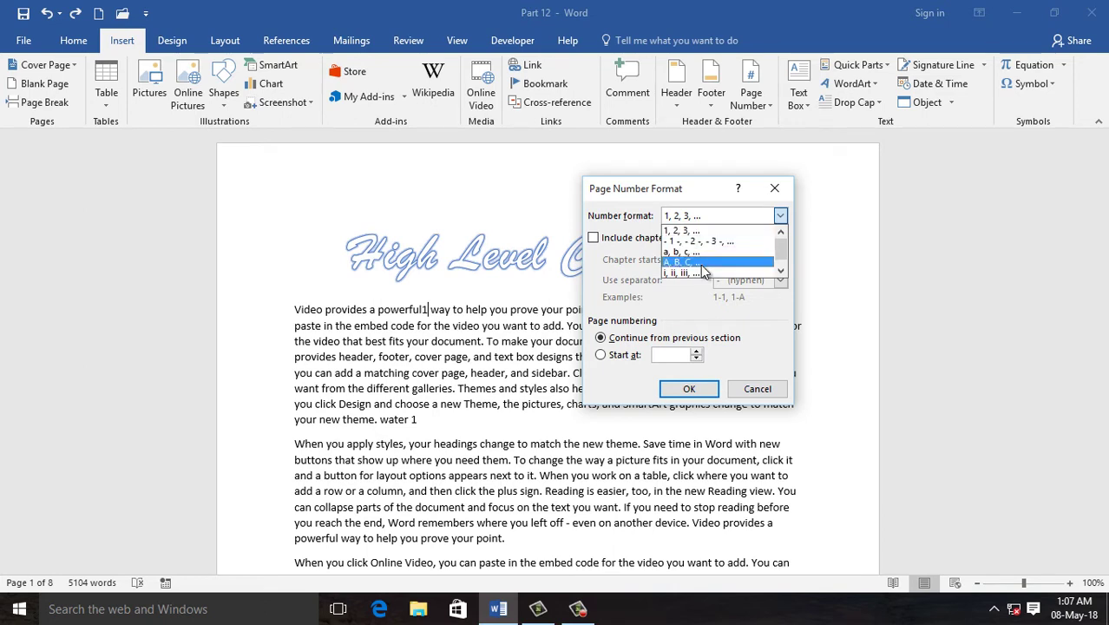
key("Escape")
key("Escape")
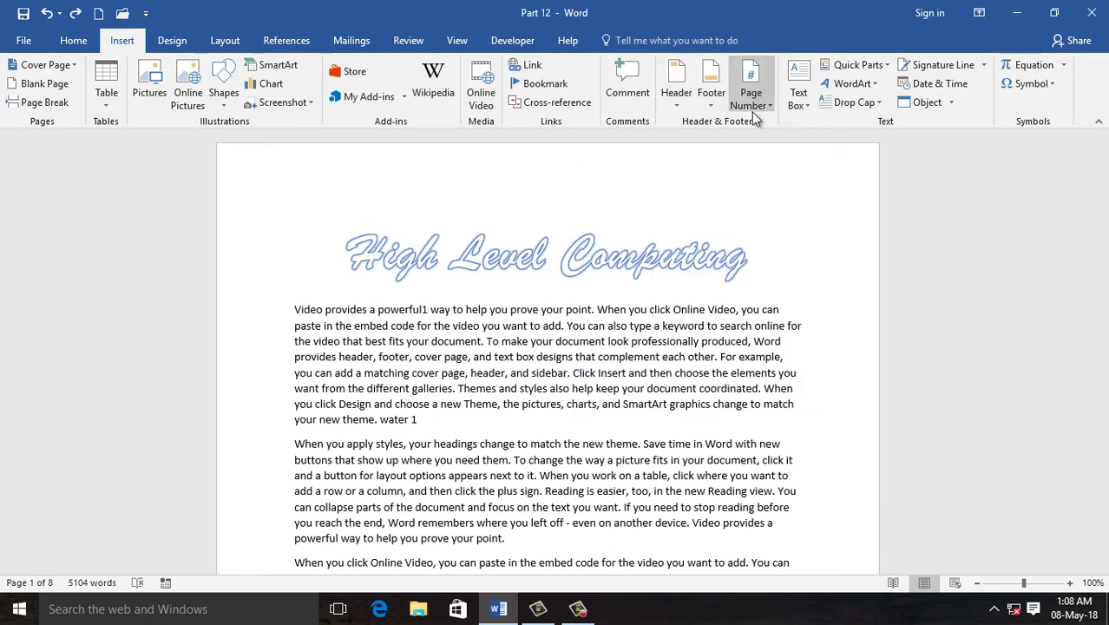